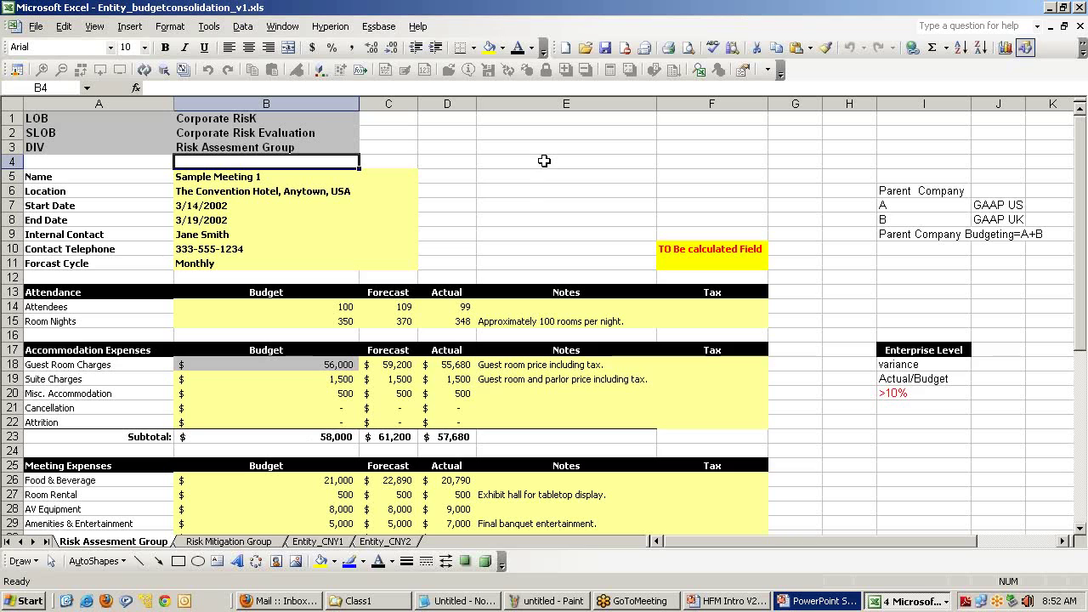
pyautogui.click(398, 177)
pyautogui.click(466, 178)
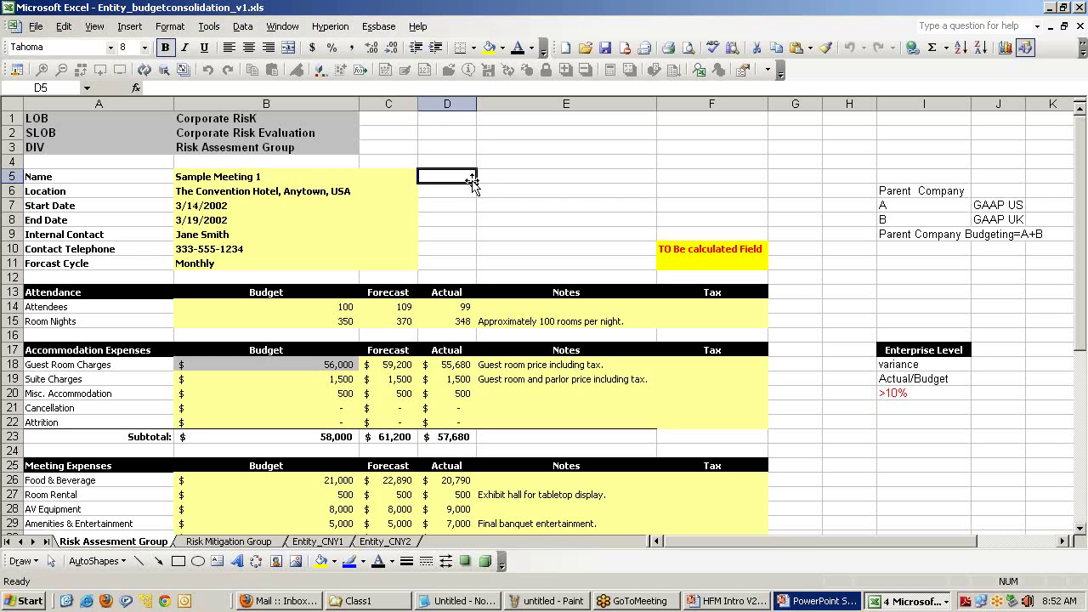
pyautogui.click(528, 177)
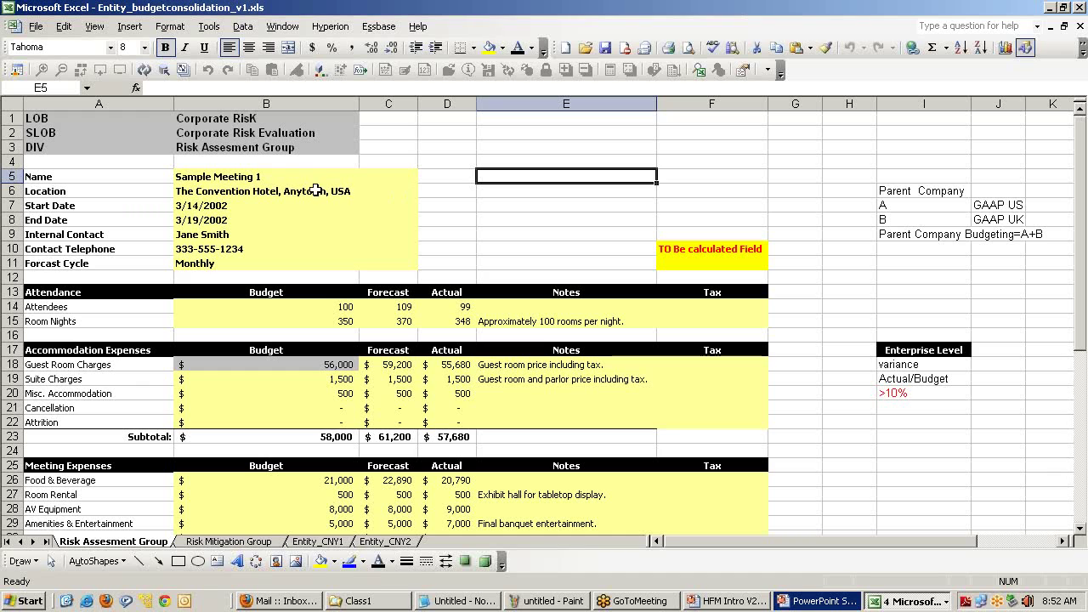
pyautogui.scroll(-4, 233, 208)
pyautogui.scroll(3, 242, 241)
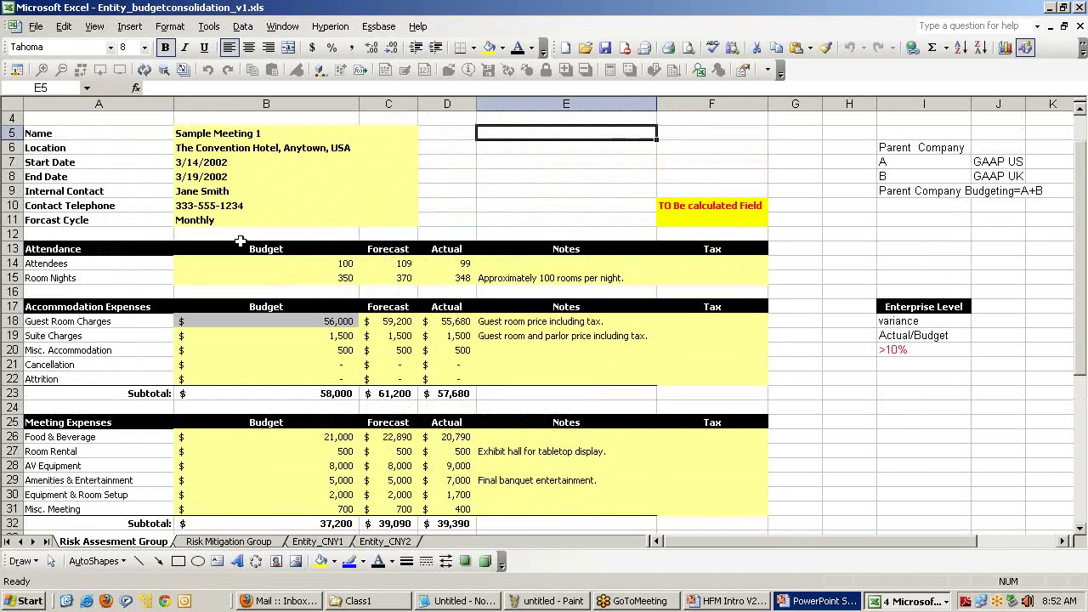
pyautogui.scroll(1, 242, 241)
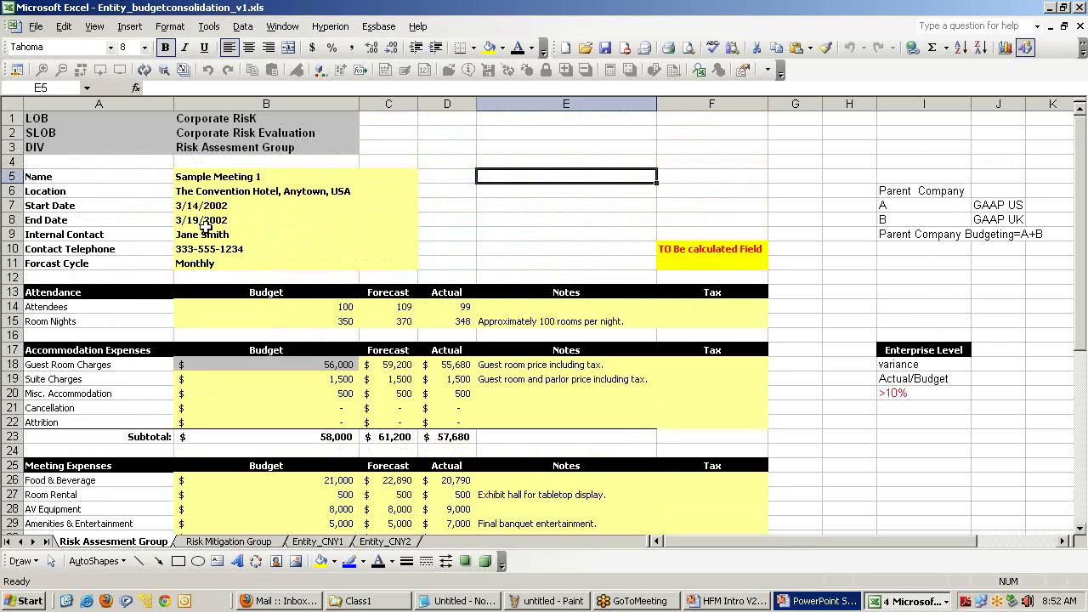
# Examine the LOB, SLOB and DIV header and the Attendance figures on the Risk Assesment Group sheet.
pyautogui.click(75, 119)
pyautogui.moveTo(75, 119); pyautogui.dragTo(255, 149)
pyautogui.click(485, 174)
pyautogui.click(126, 130)
pyautogui.click(219, 119)
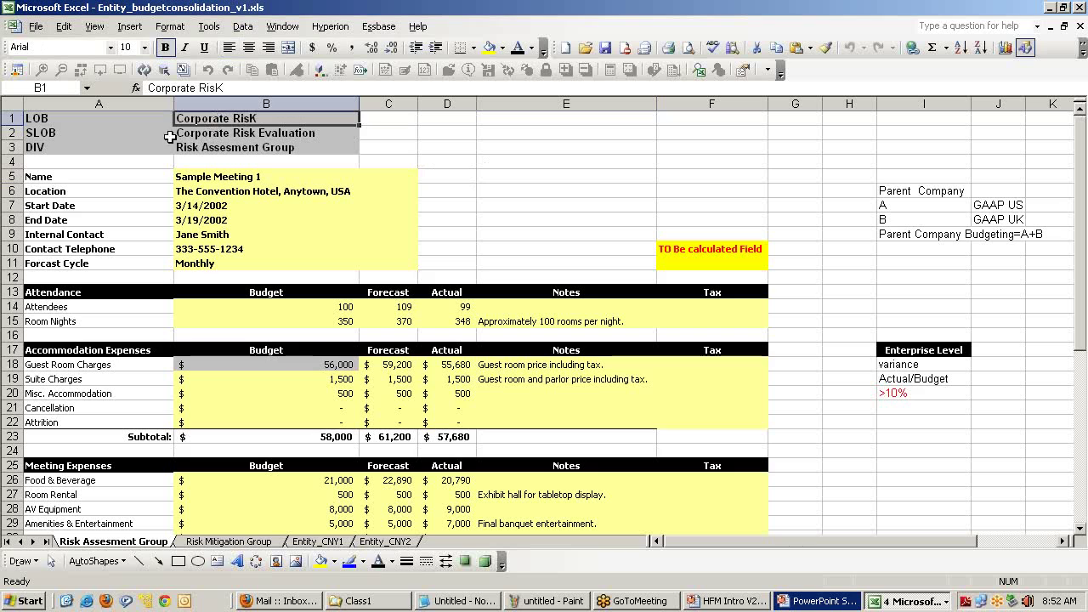
pyautogui.click(98, 120)
pyautogui.click(223, 119)
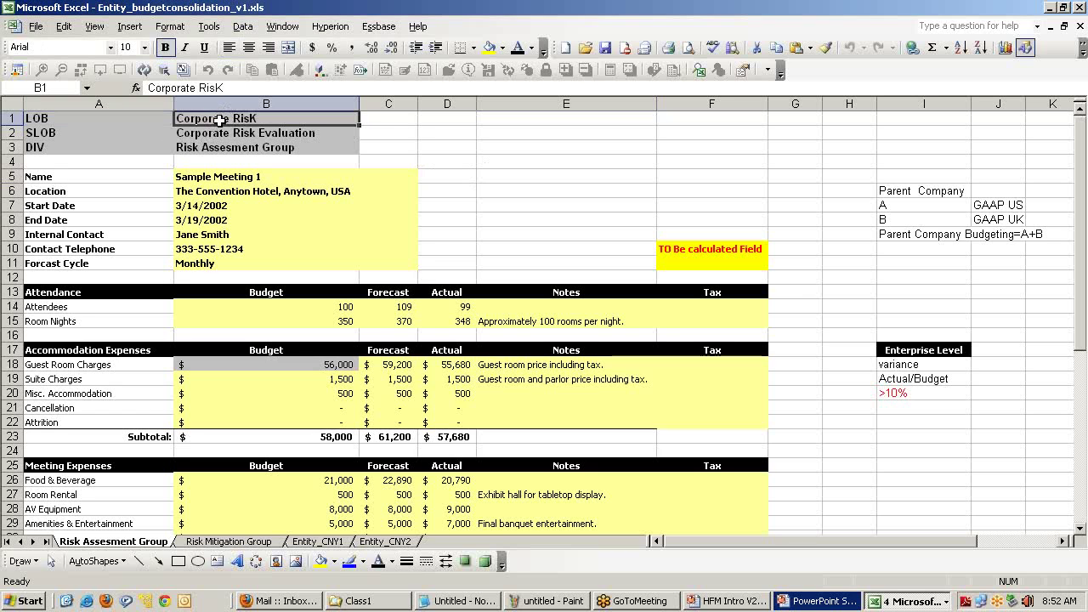
pyautogui.click(107, 131)
pyautogui.click(247, 132)
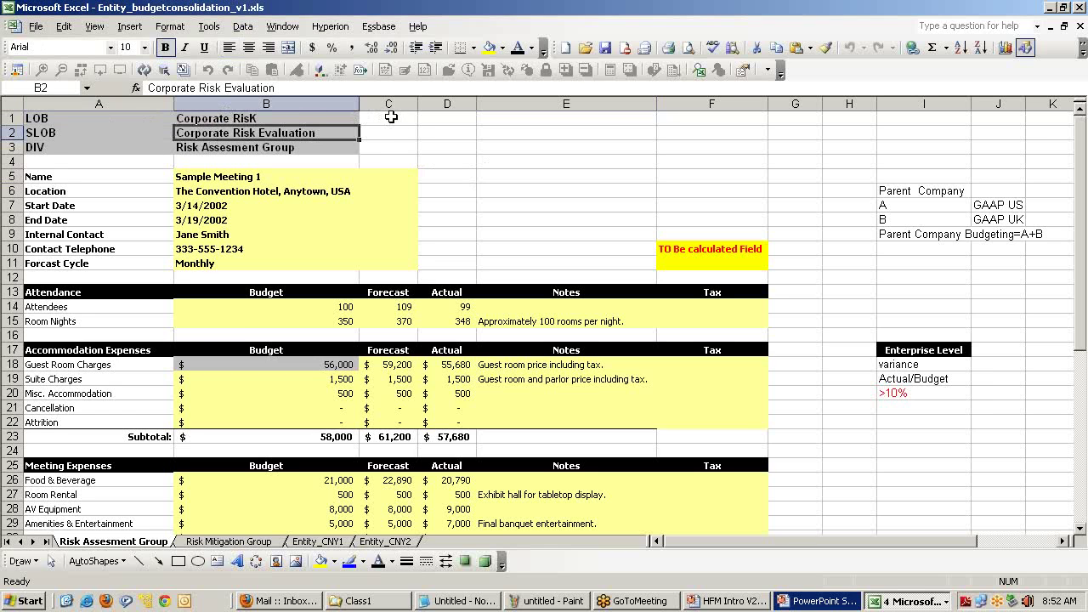
pyautogui.click(146, 148)
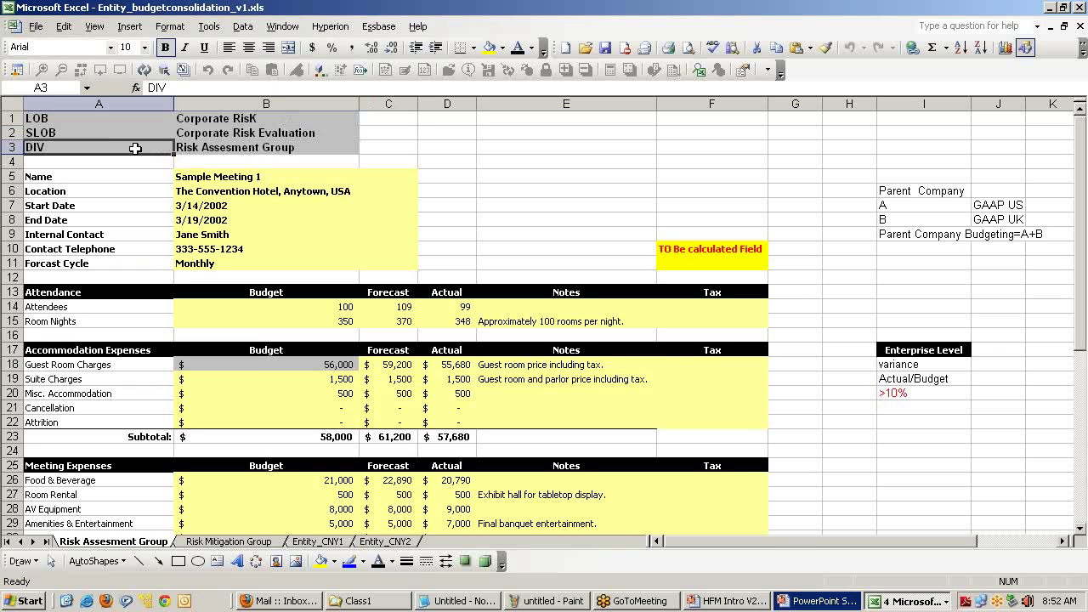
pyautogui.click(245, 147)
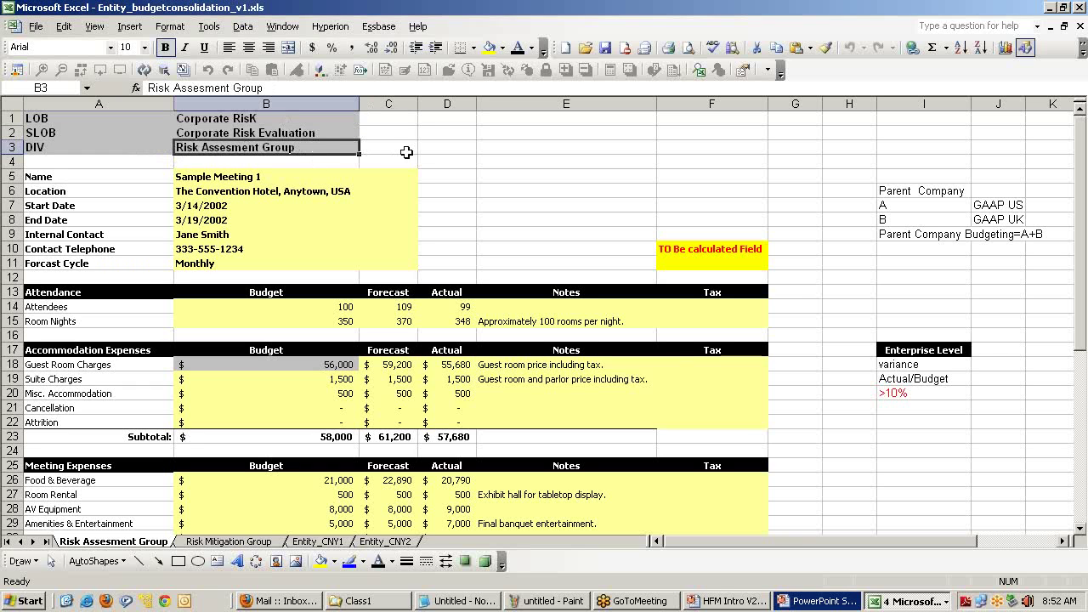
pyautogui.scroll(-2, 384, 298)
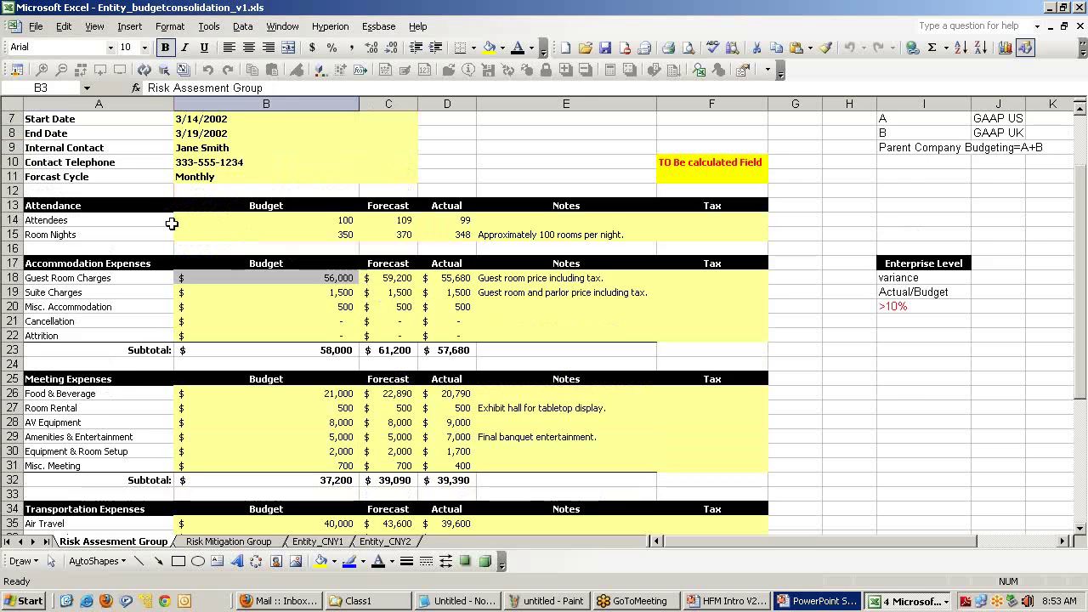
pyautogui.scroll(2, 212, 219)
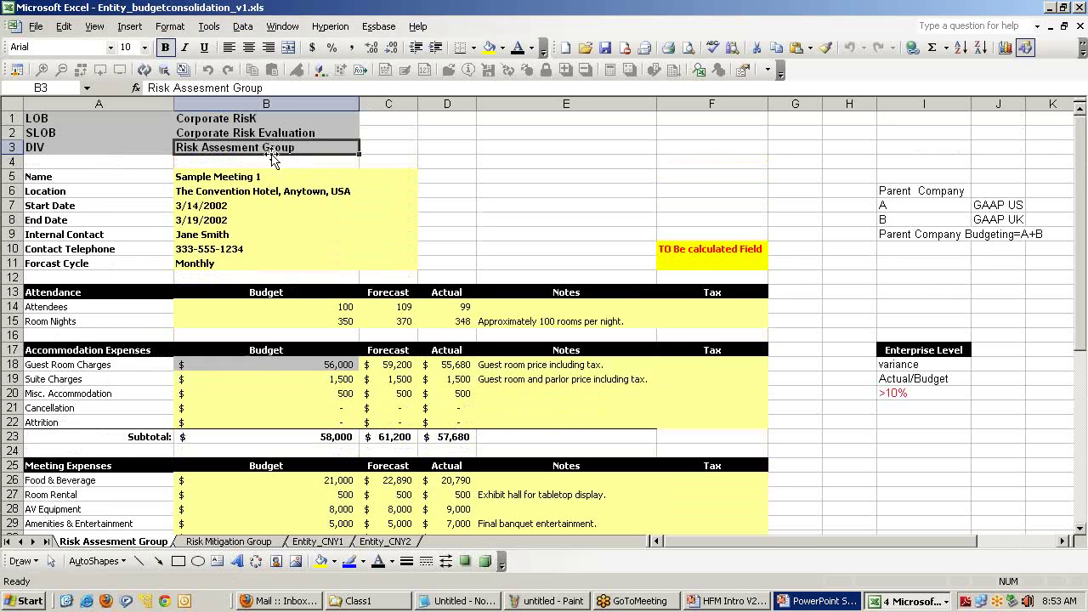
pyautogui.click(242, 322)
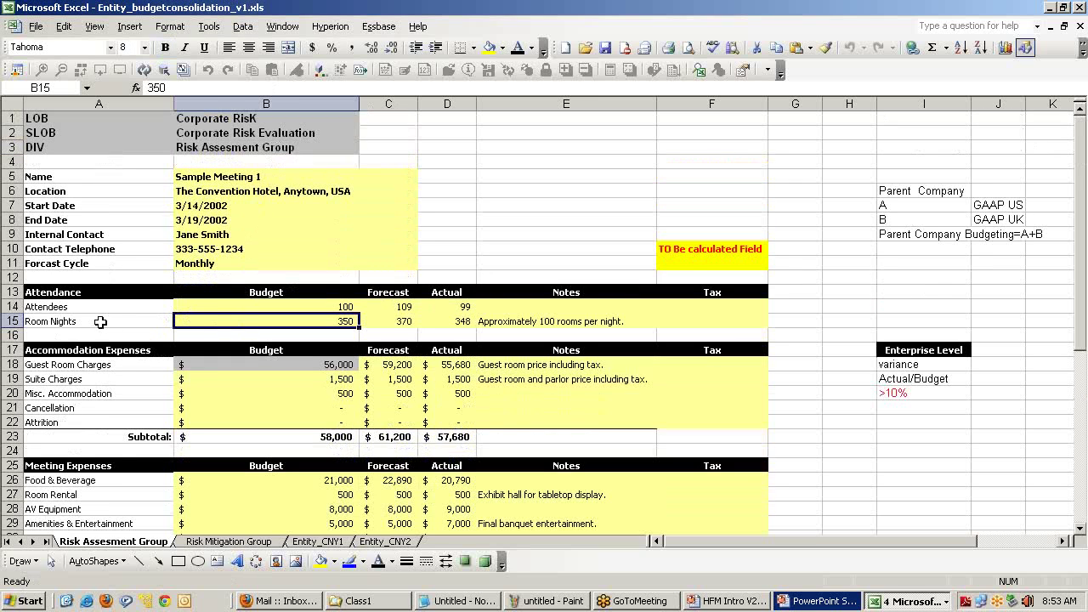
pyautogui.click(70, 308)
pyautogui.moveTo(287, 309); pyautogui.dragTo(284, 318)
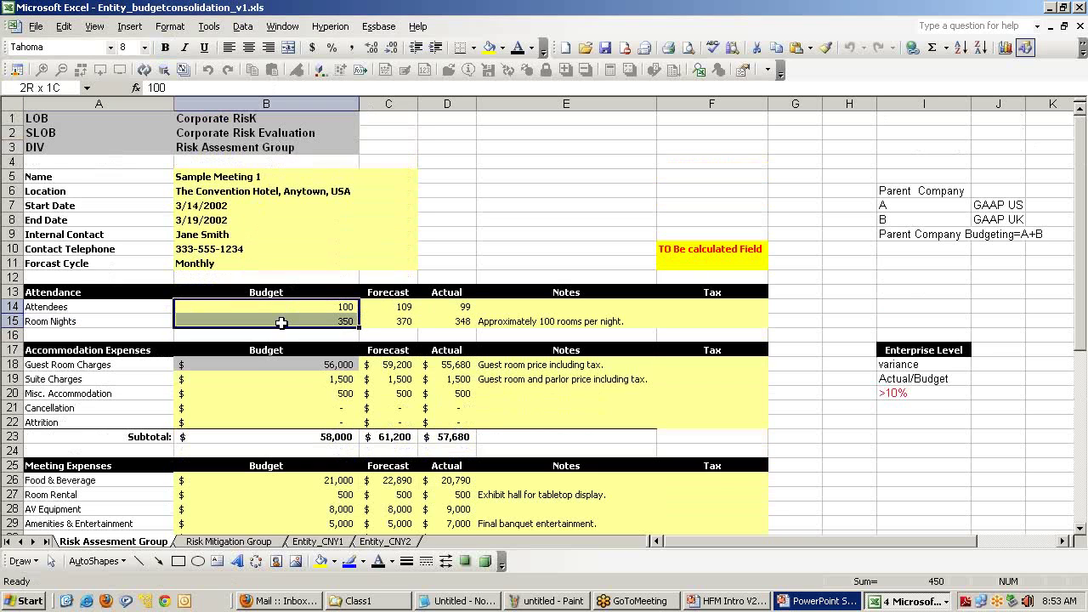
pyautogui.moveTo(447, 307); pyautogui.dragTo(340, 319)
# Examine the LOB and SLOB header entries at the start of the Risk Mitigation Group sheet.
pyautogui.click(215, 548)
pyautogui.scroll(20, 292, 377)
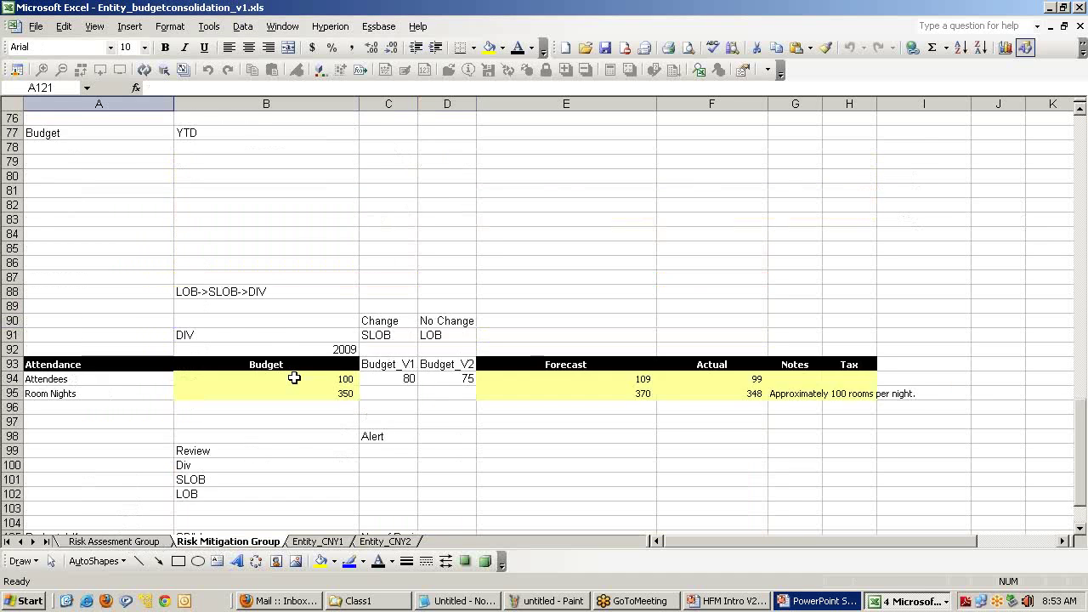
pyautogui.scroll(8, 293, 378)
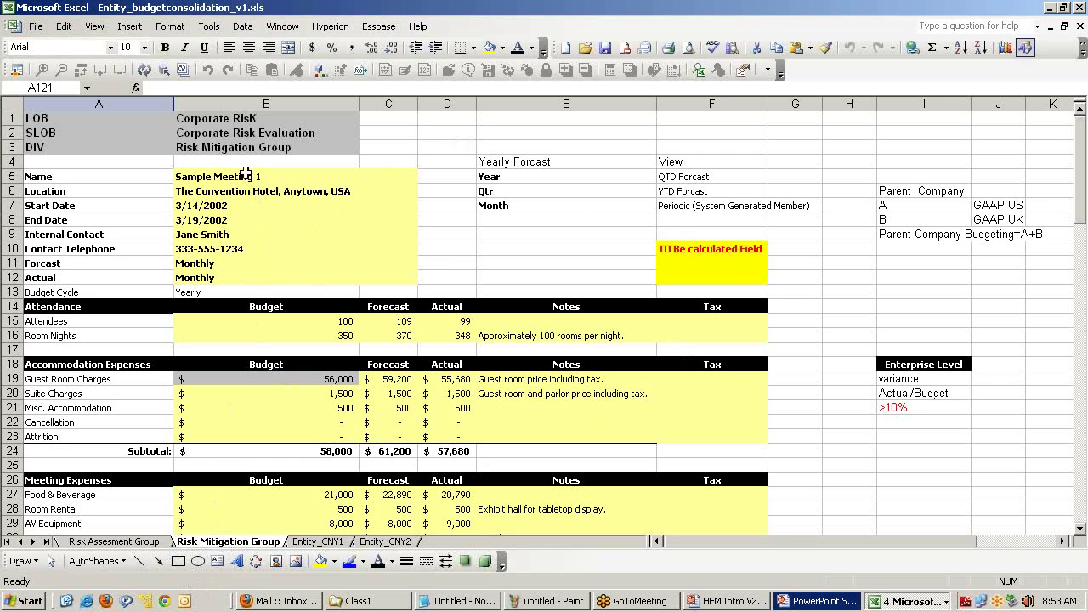
pyautogui.click(82, 121)
pyautogui.click(211, 122)
pyautogui.click(83, 133)
pyautogui.click(245, 134)
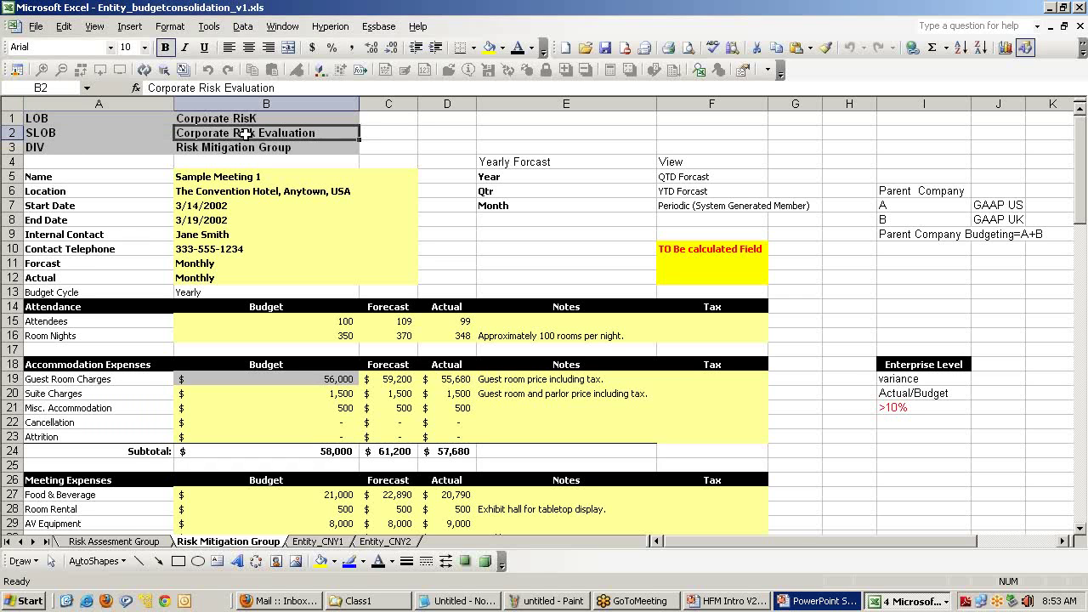
pyautogui.click(127, 542)
pyautogui.click(237, 561)
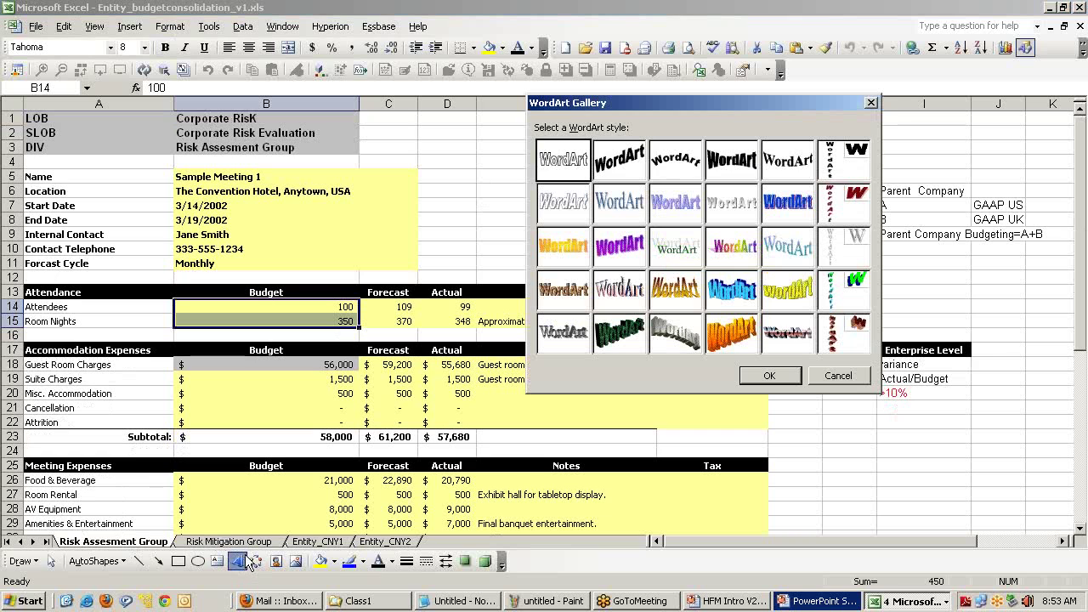
pyautogui.click(871, 103)
# Compare the budget layouts of the Risk Mitigation Group and Risk Assesment Group sheets.
pyautogui.click(247, 545)
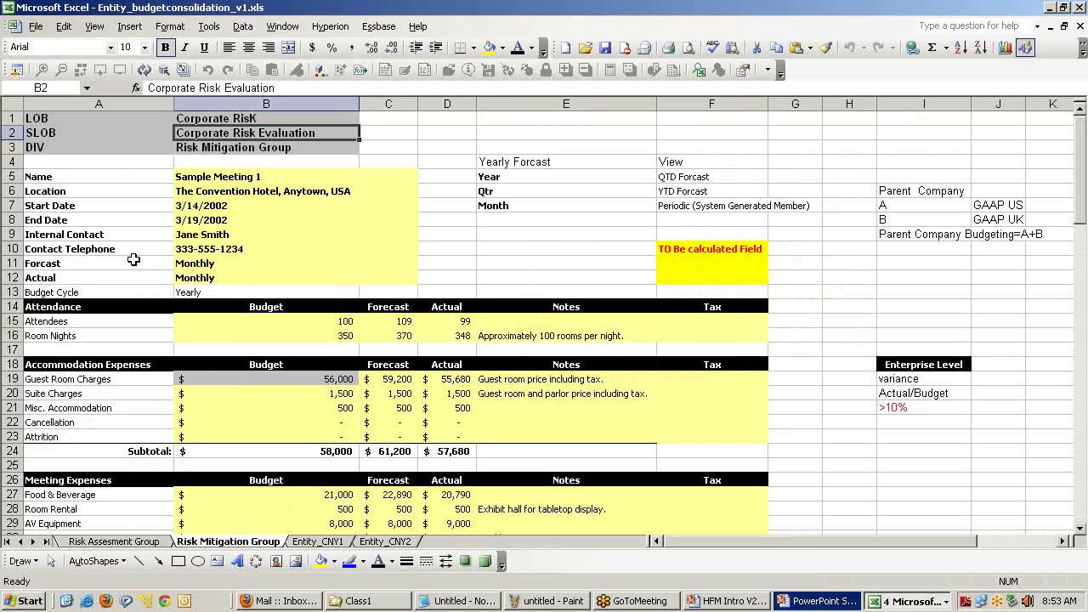
pyautogui.scroll(-2, 241, 289)
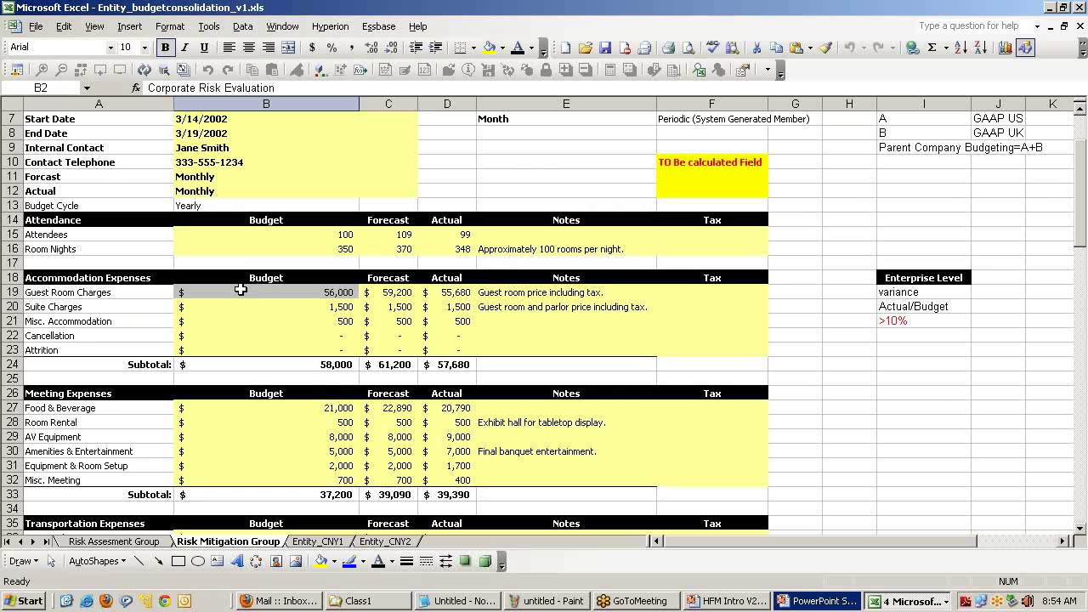
pyautogui.scroll(2, 240, 290)
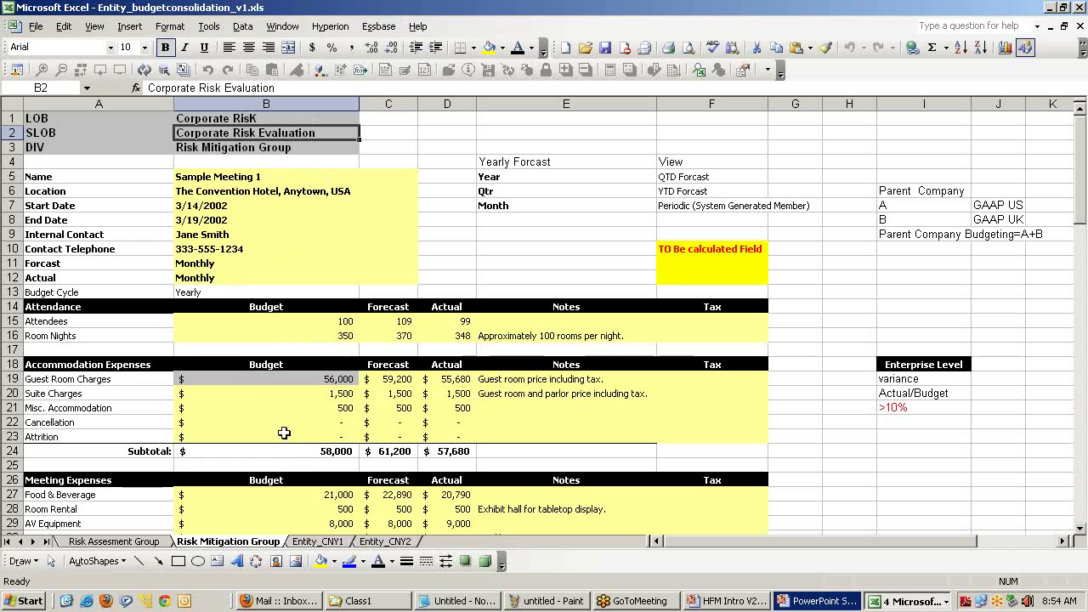
pyautogui.click(115, 541)
pyautogui.click(223, 541)
pyautogui.click(141, 542)
pyautogui.click(208, 541)
# Enter the label "Parent X" in cell I24 of the Risk Mitigation Group sheet.
pyautogui.scroll(-2, 914, 391)
pyautogui.click(897, 360)
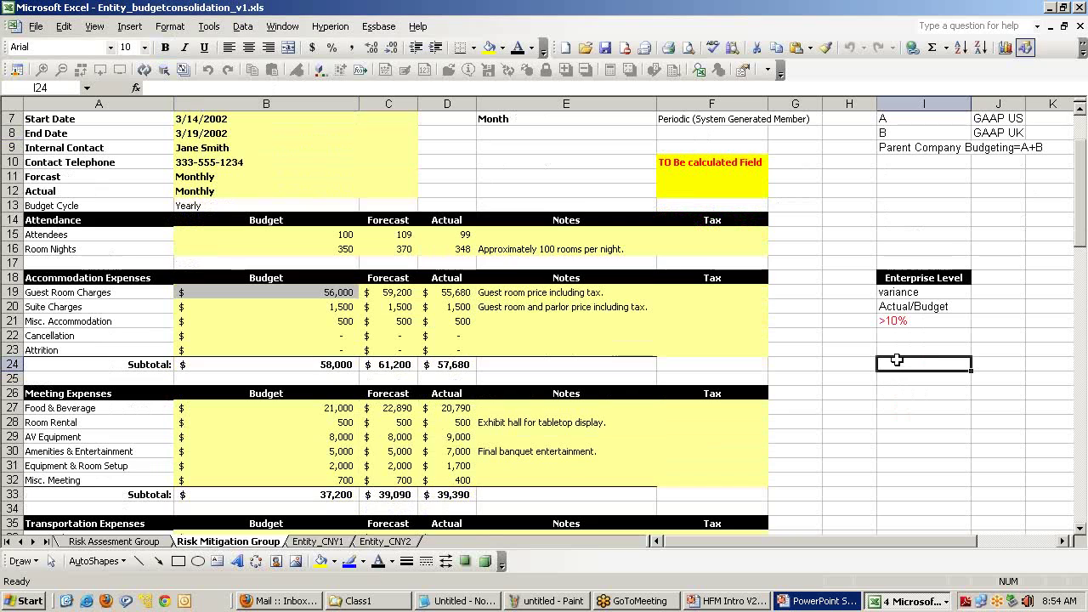
pyautogui.write('Parent')
pyautogui.press('Return')
pyautogui.click(897, 359)
pyautogui.press('F2')
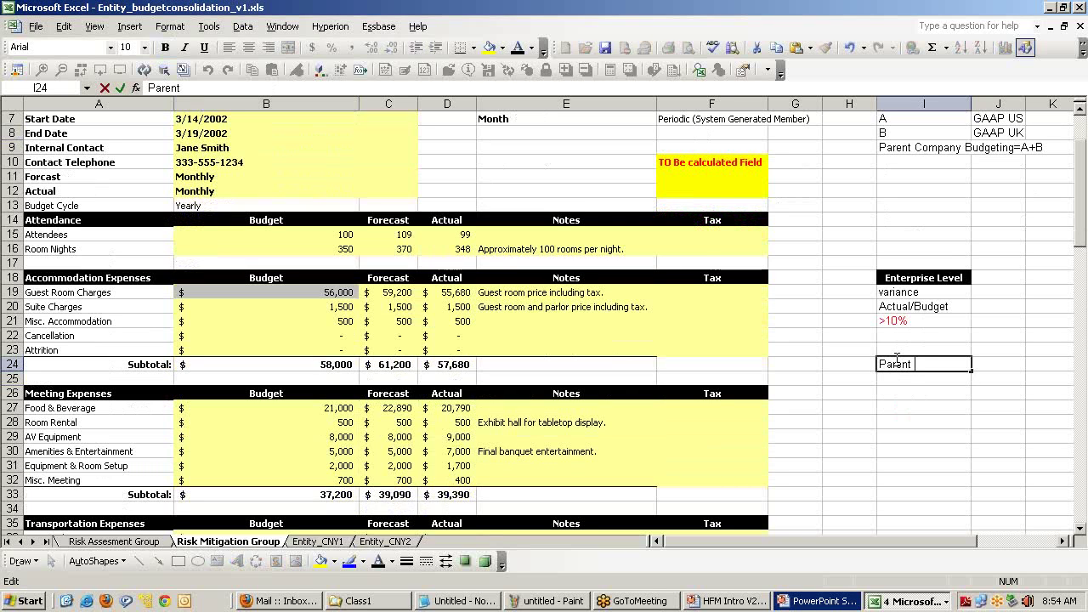
pyautogui.write('X')
pyautogui.press('Return')
# List the child entities A and B in cells J25 and J26 under Parent X.
pyautogui.press('Right')
pyautogui.write('A')
pyautogui.press('Return')
pyautogui.write('B')
pyautogui.press('Return')
# Add the column heading "Revenue" in cell K23 above the entity rows.
pyautogui.press('Up')
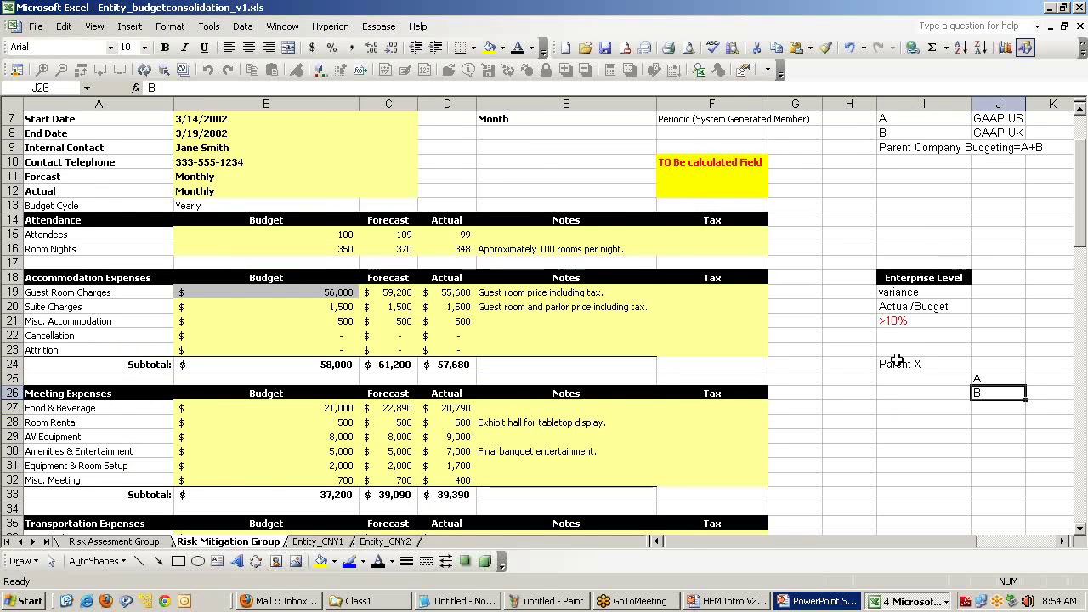
pyautogui.press('Right')
pyautogui.press('Up')
pyautogui.press('Up')
pyautogui.press('Up')
pyautogui.write('Revenue')
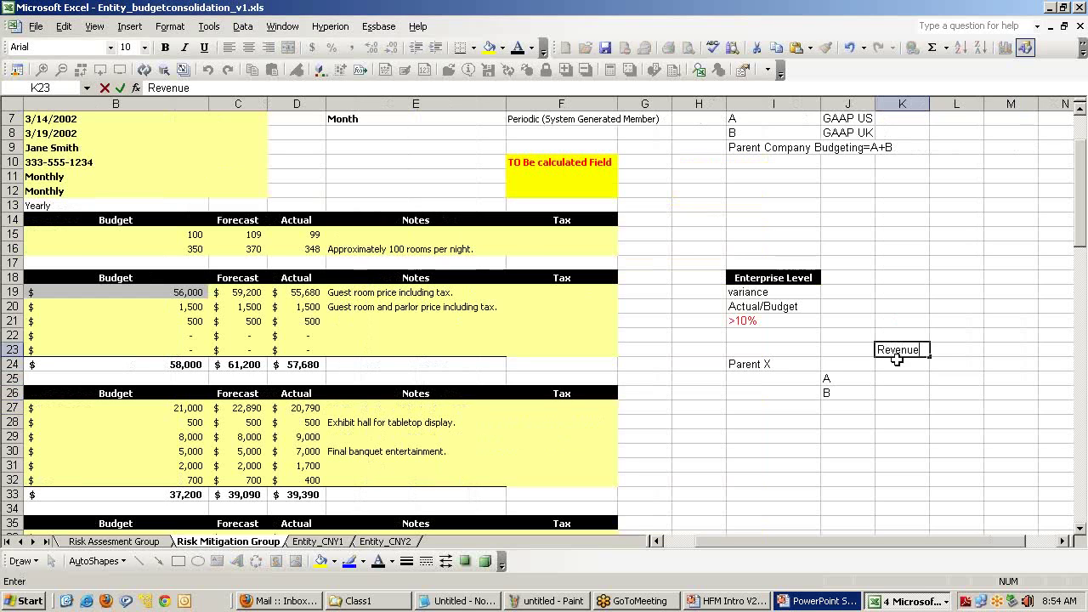
pyautogui.press('Return')
# Enter revenue of 100 for entity A in K25 and 200 for entity B in K26.
pyautogui.press('Down')
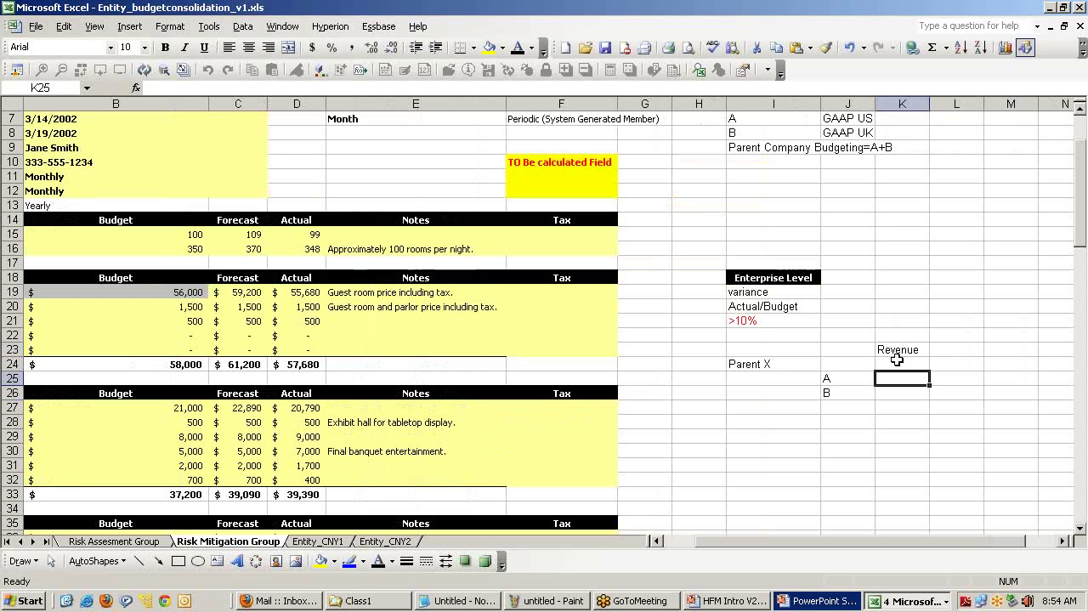
pyautogui.write('1')
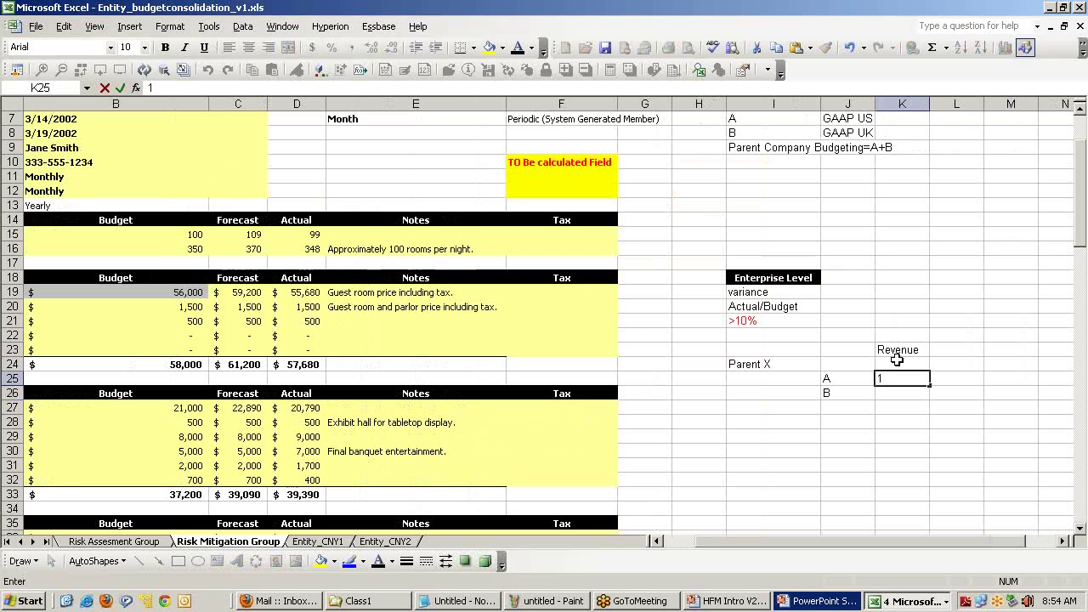
pyautogui.write('00')
pyautogui.press('Return')
pyautogui.write('200')
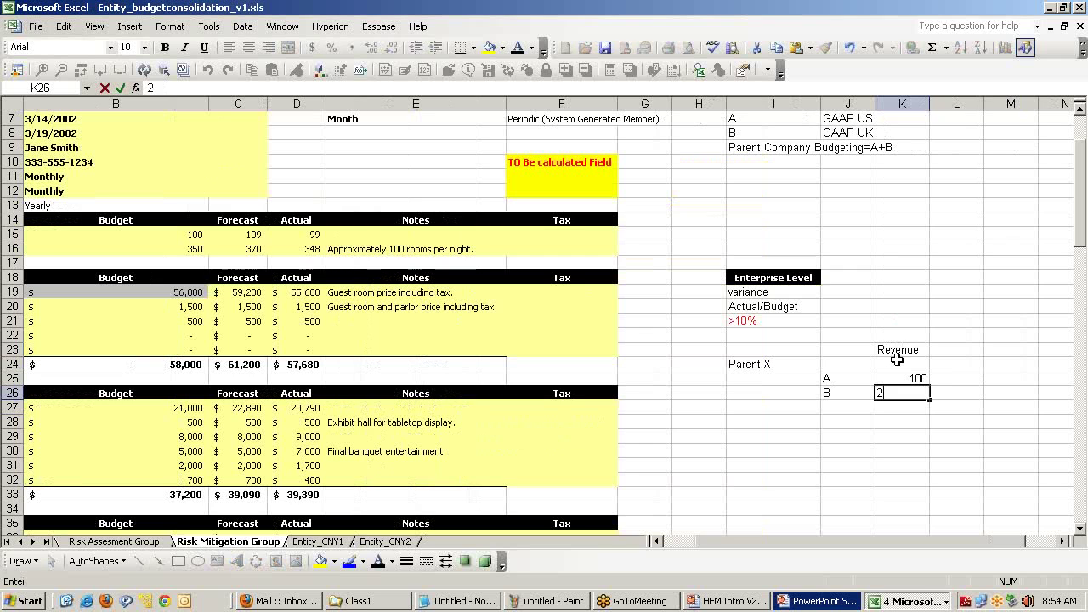
pyautogui.press('Return')
# Enter 300 as the Parent X total in cell J24.
pyautogui.press('Up')
pyautogui.press('Up')
pyautogui.press('Up')
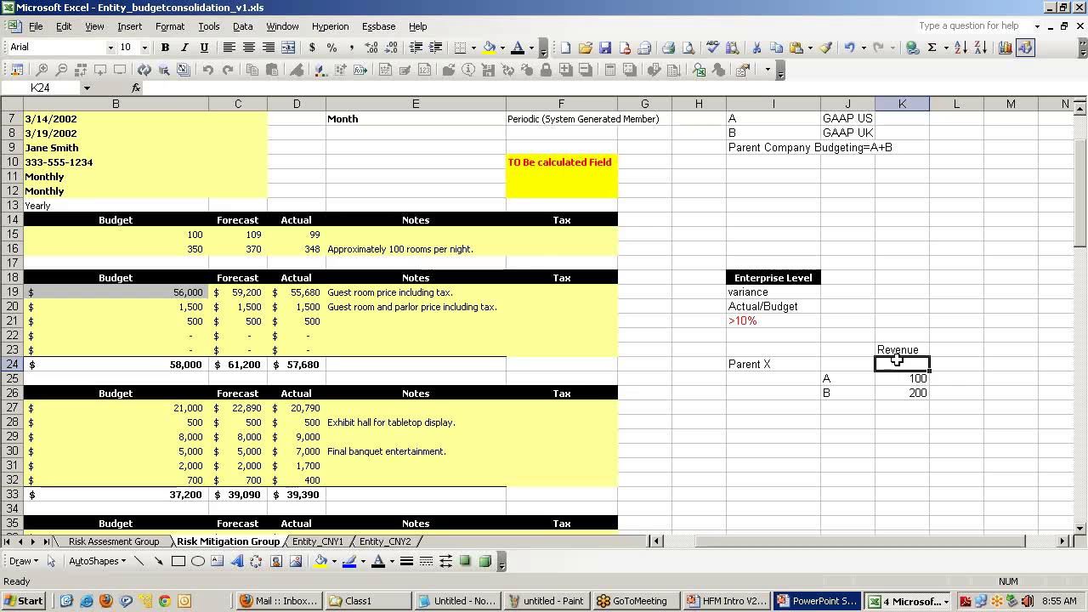
pyautogui.press('Left')
pyautogui.write('300')
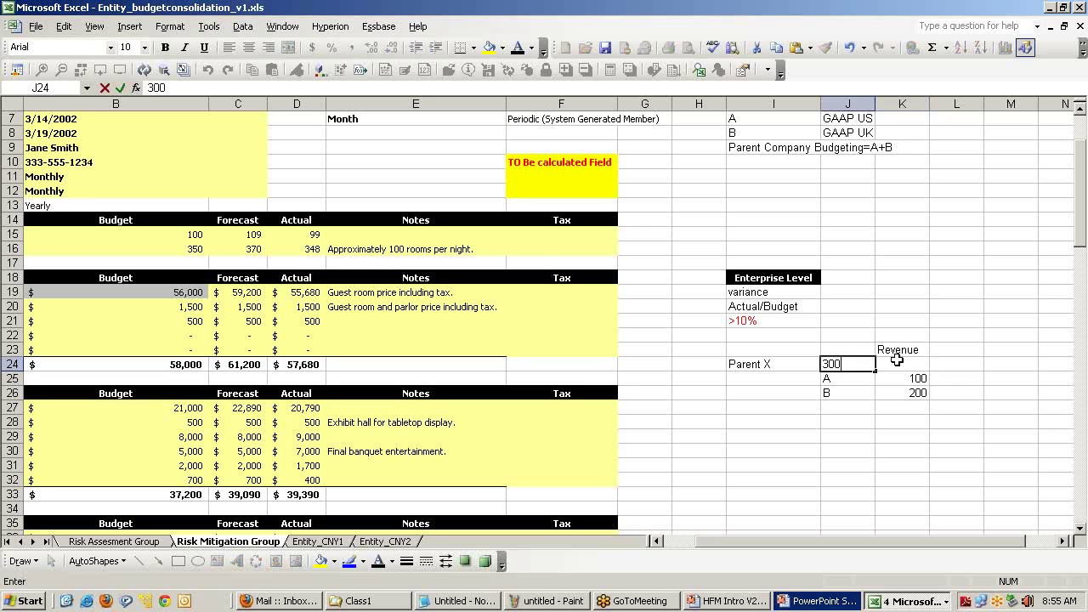
pyautogui.press('Return')
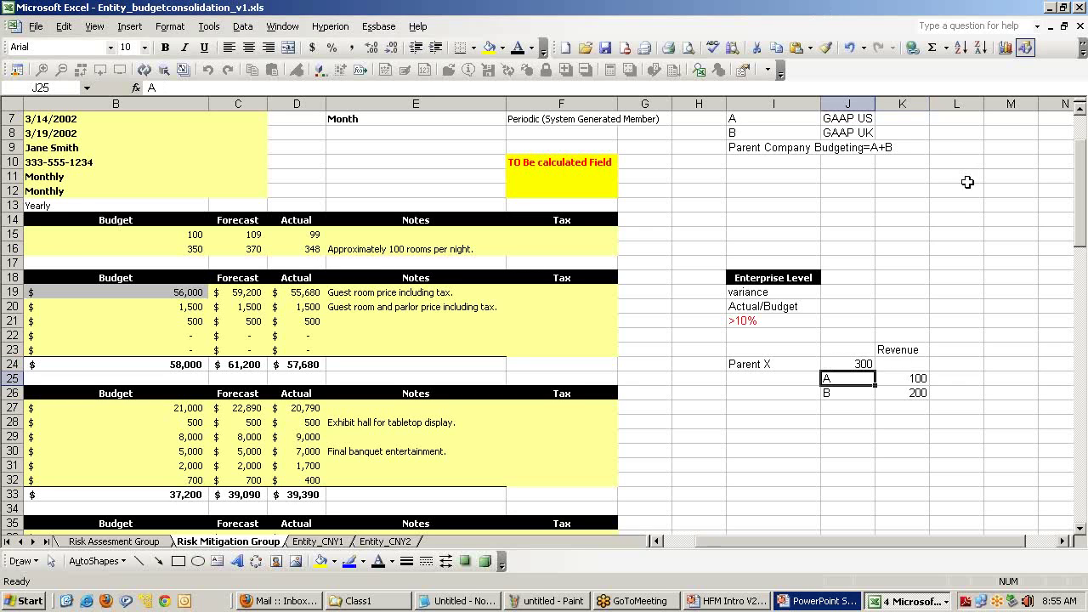
pyautogui.press('Down')
pyautogui.click(856, 380)
pyautogui.click(855, 364)
pyautogui.click(897, 379)
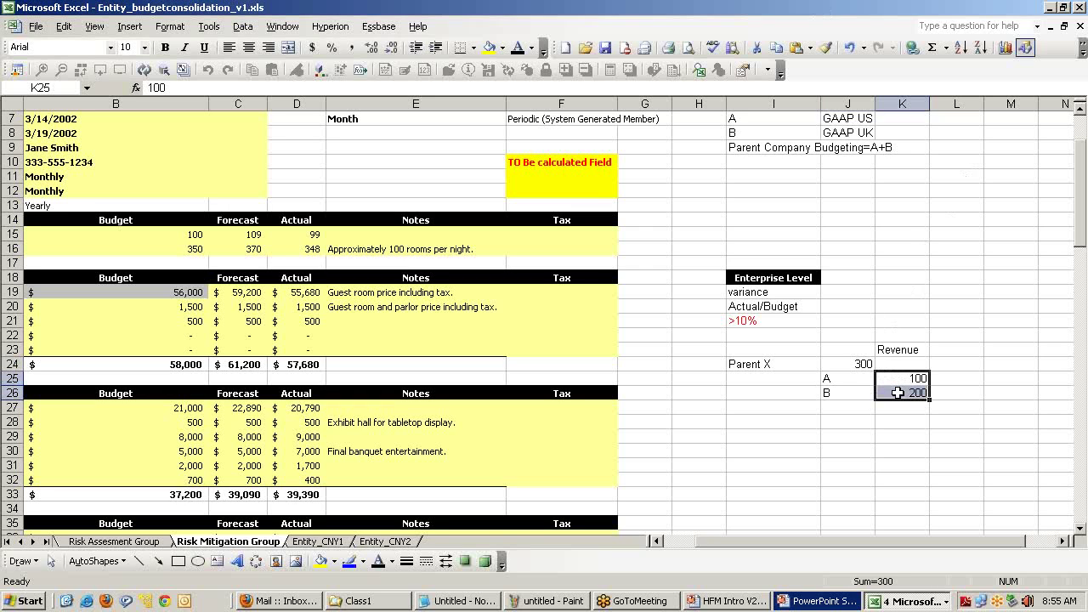
pyautogui.click(863, 364)
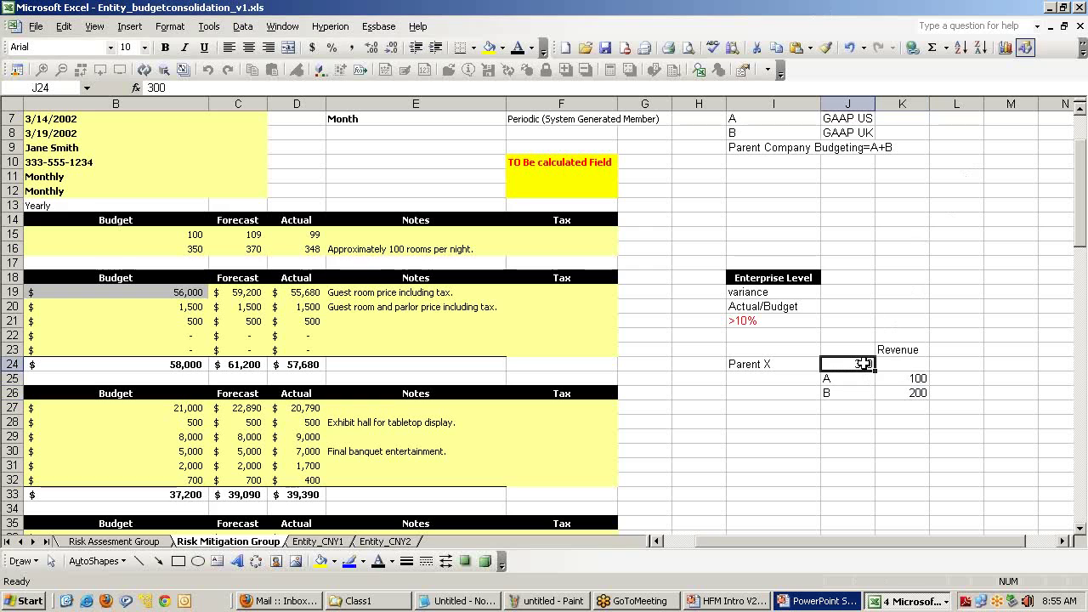
# Copy the Parent X revenue block I23:K26 to a second block starting at cell I30.
pyautogui.moveTo(784, 348); pyautogui.dragTo(918, 393)
pyautogui.hotkey('ctrl', 'c')
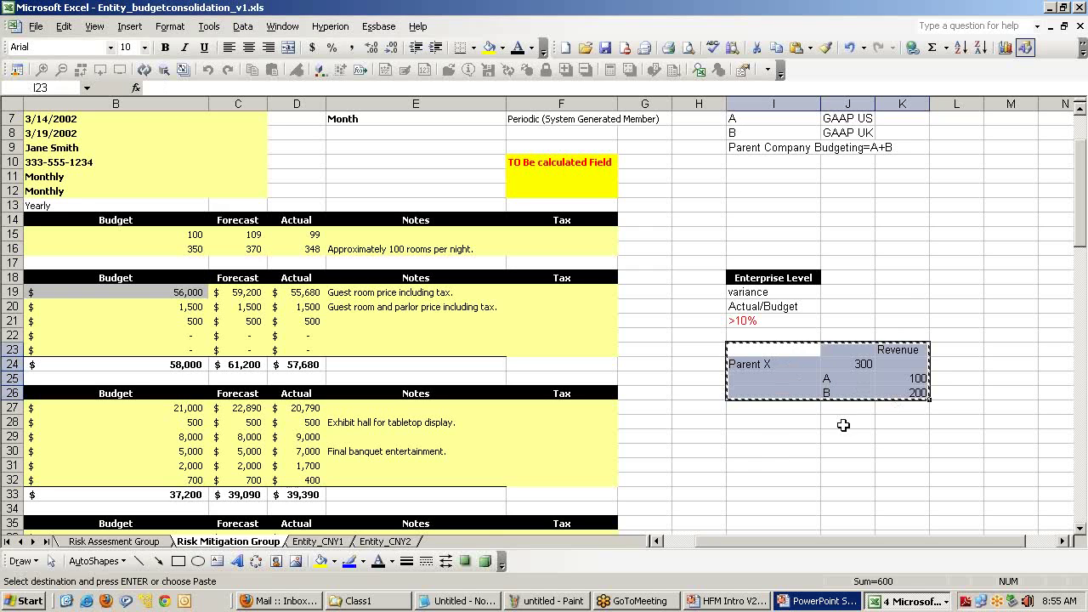
pyautogui.click(752, 448)
pyautogui.hotkey('ctrl', 'v')
# Label the copied block "HFM" in cell I29.
pyautogui.click(770, 437)
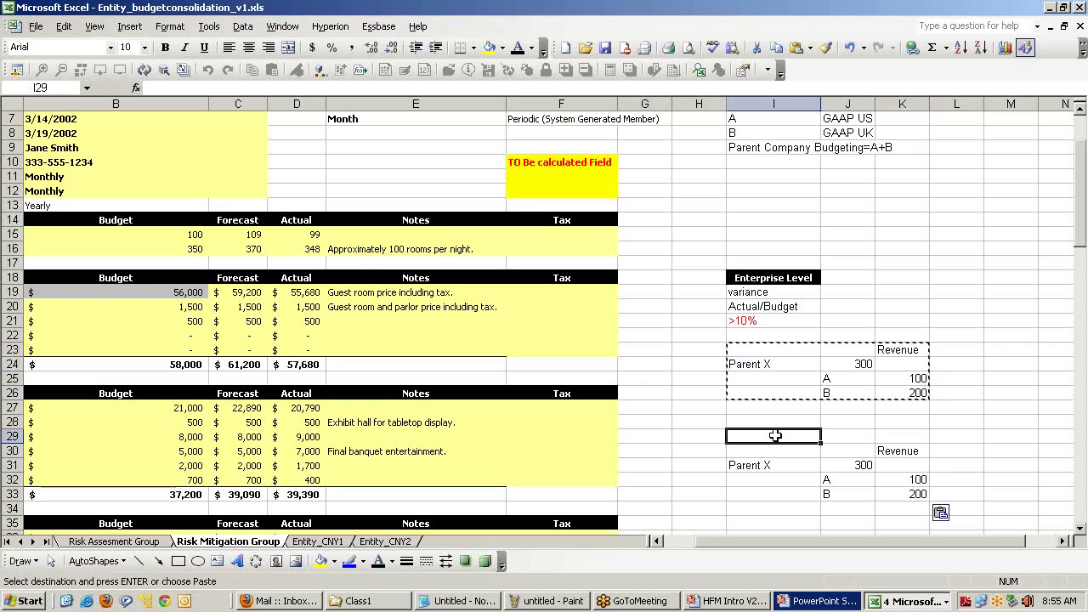
pyautogui.write('HFM')
pyautogui.press('Return')
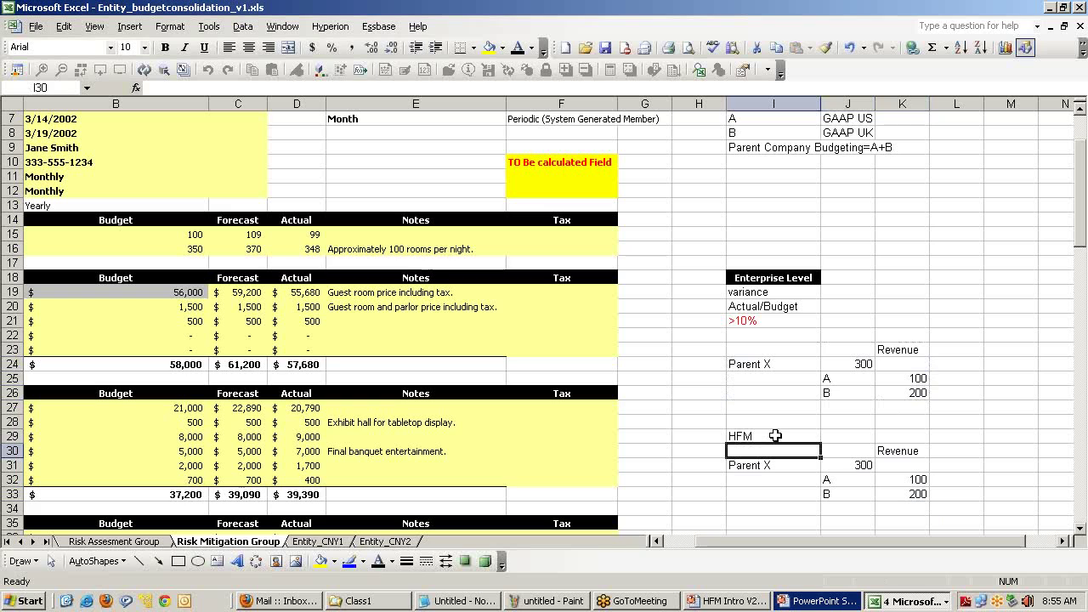
# Add the heading "Minority Interest" in cell K29 above the HFM block's Revenue label.
pyautogui.click(850, 477)
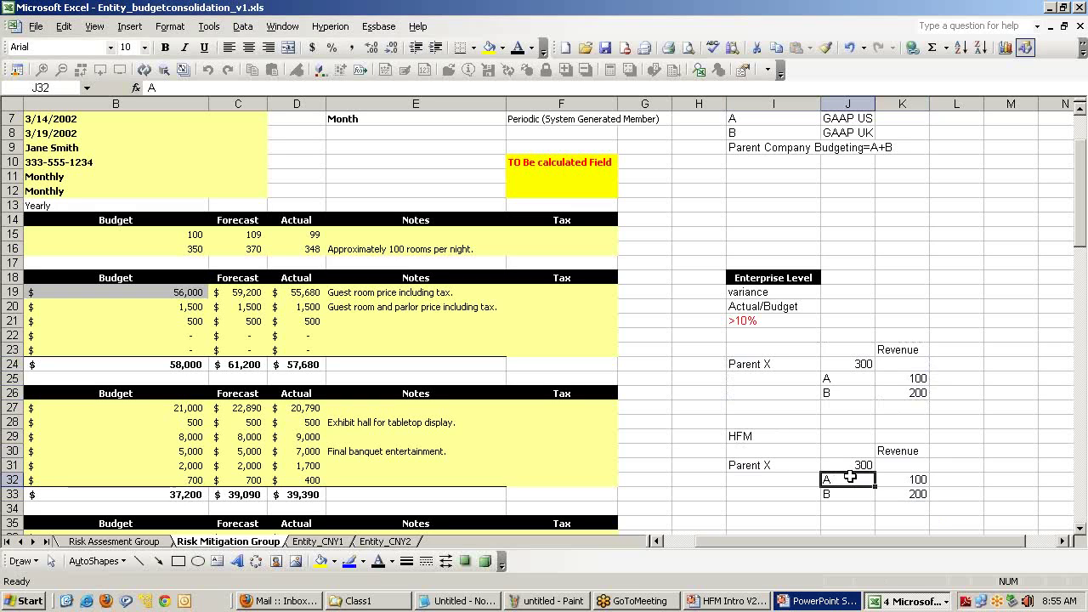
pyautogui.click(900, 434)
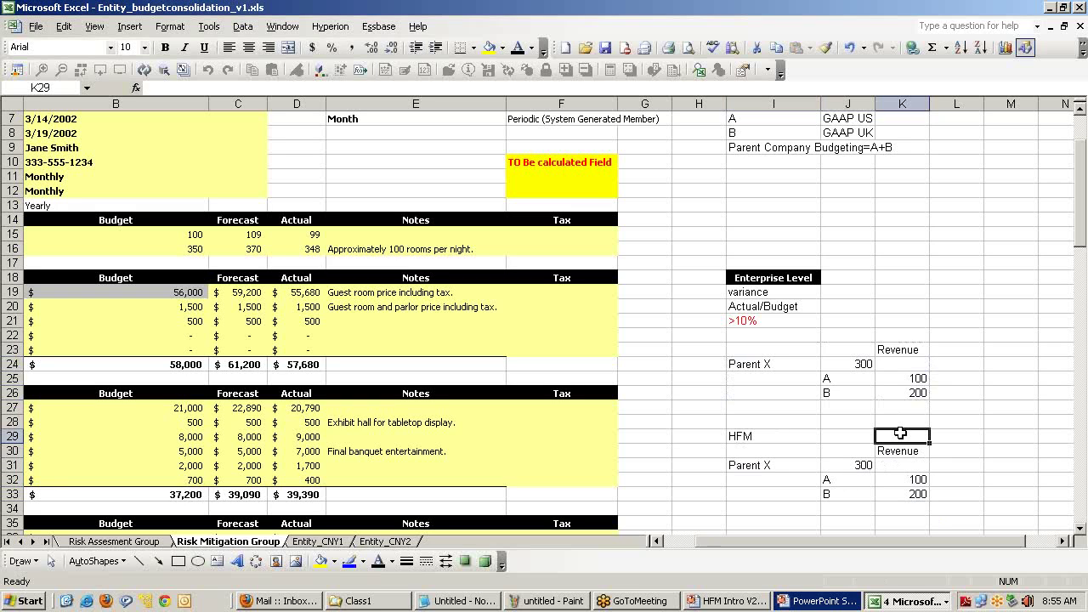
pyautogui.write('Mino')
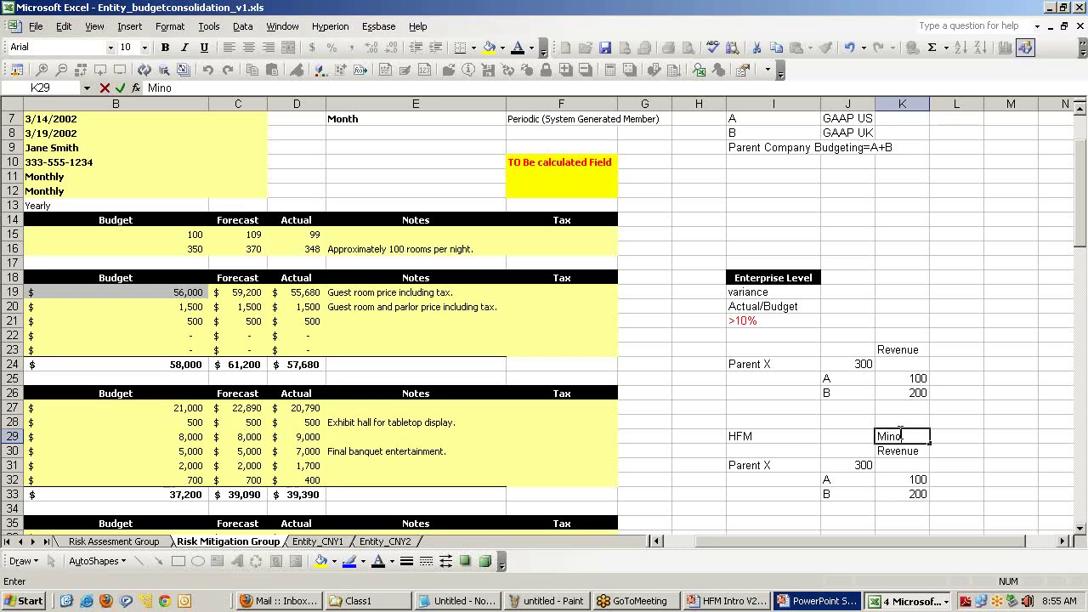
pyautogui.write('rity Interest')
pyautogui.press('Return')
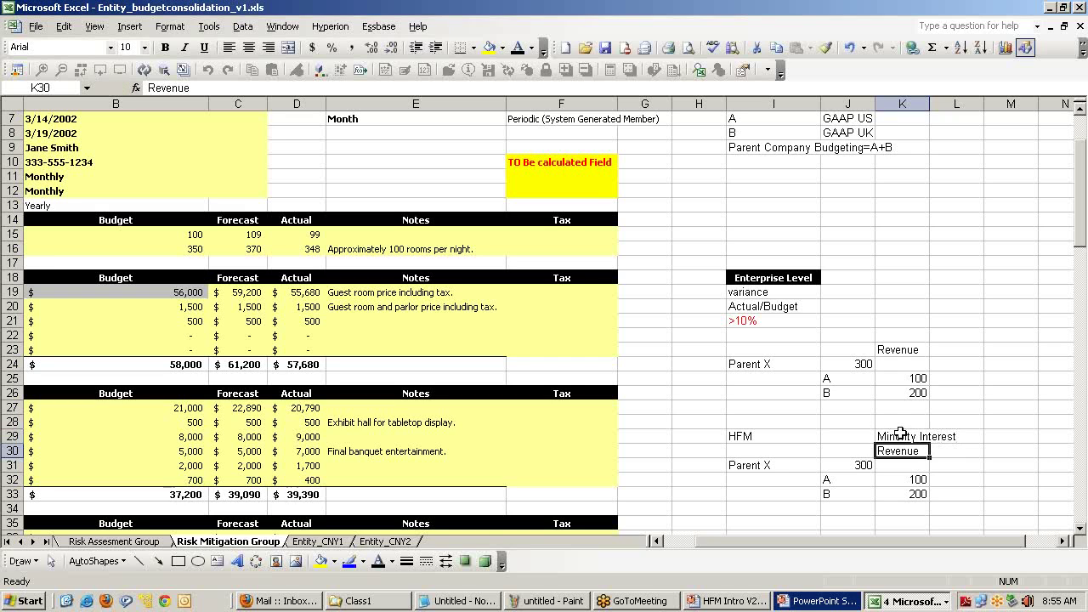
# Enter minority interest percentages of 30% for entity A in L32 and 40% for entity B in L33.
pyautogui.click(954, 479)
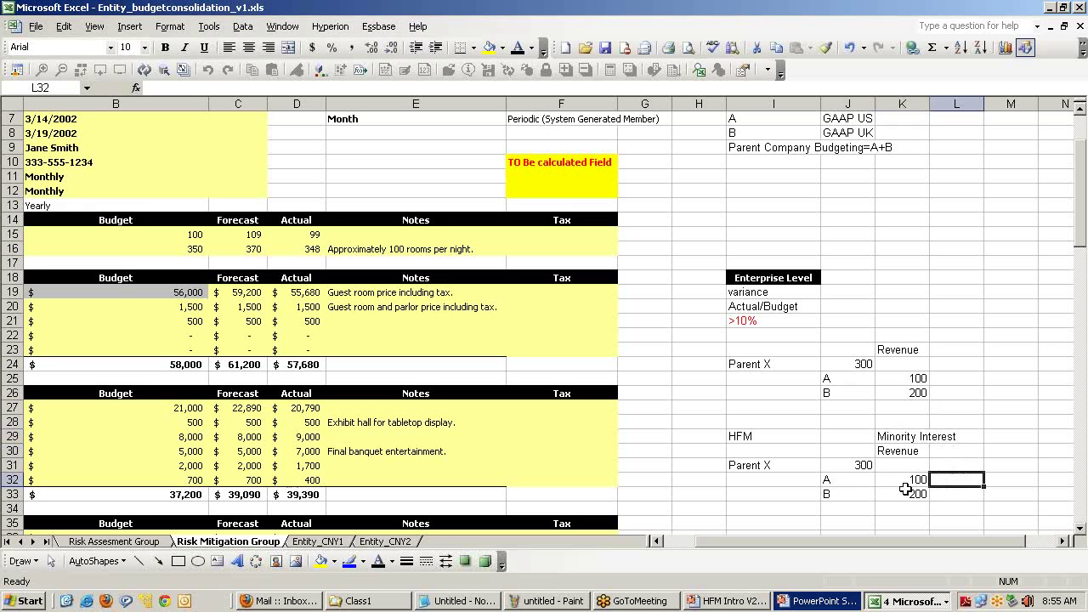
pyautogui.moveTo(852, 480); pyautogui.dragTo(913, 489)
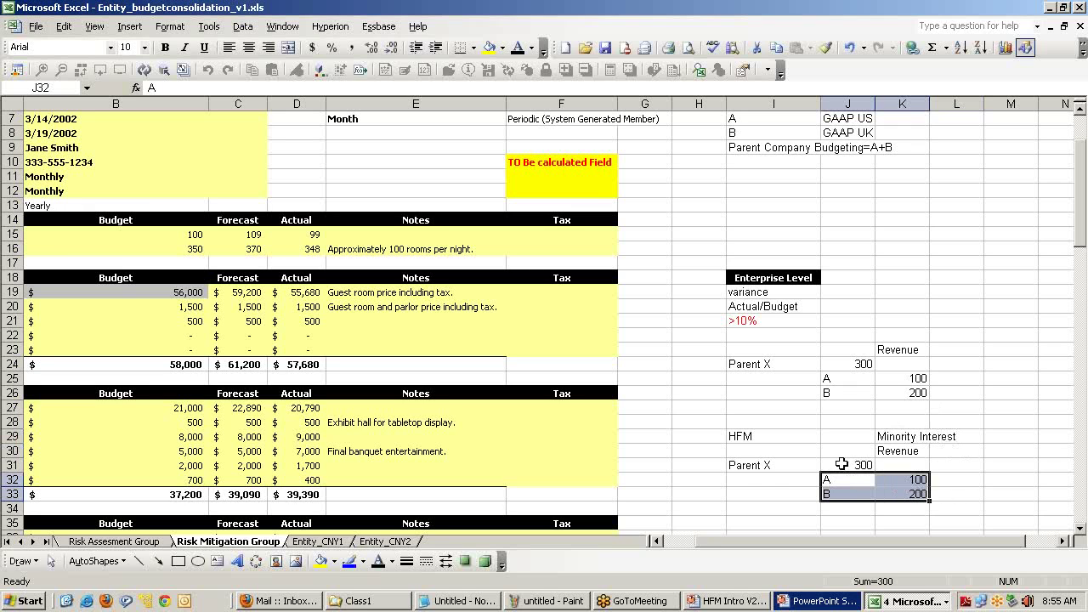
pyautogui.click(770, 468)
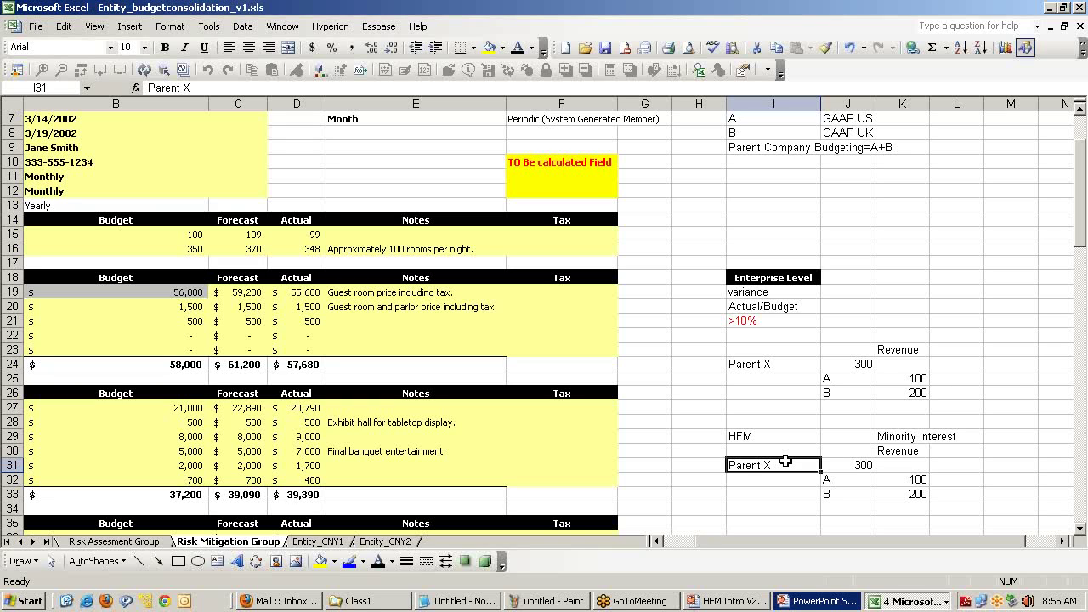
pyautogui.click(958, 478)
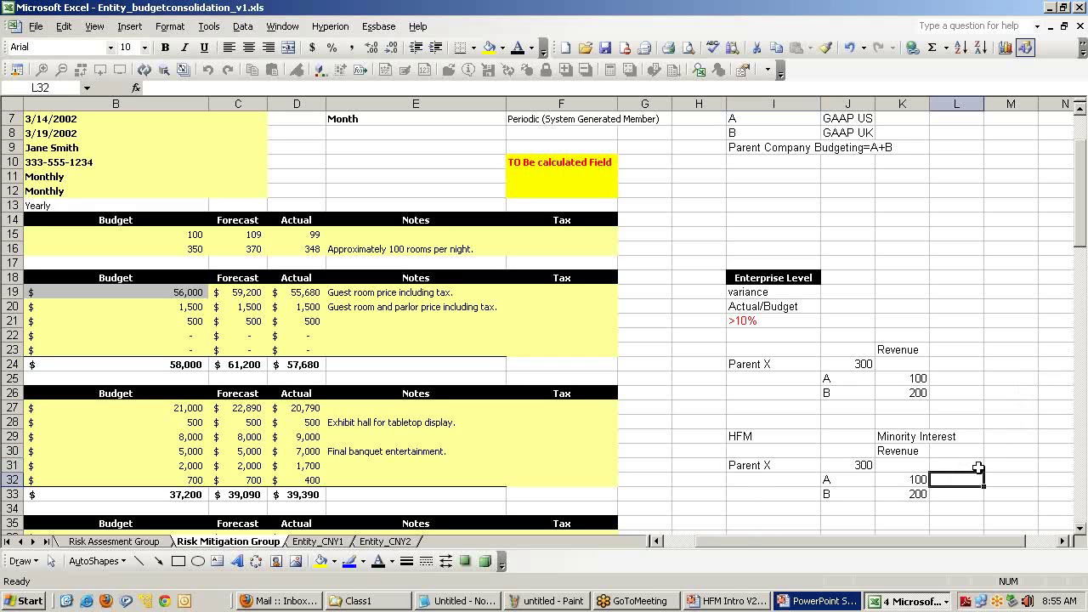
pyautogui.write('30%')
pyautogui.press('Return')
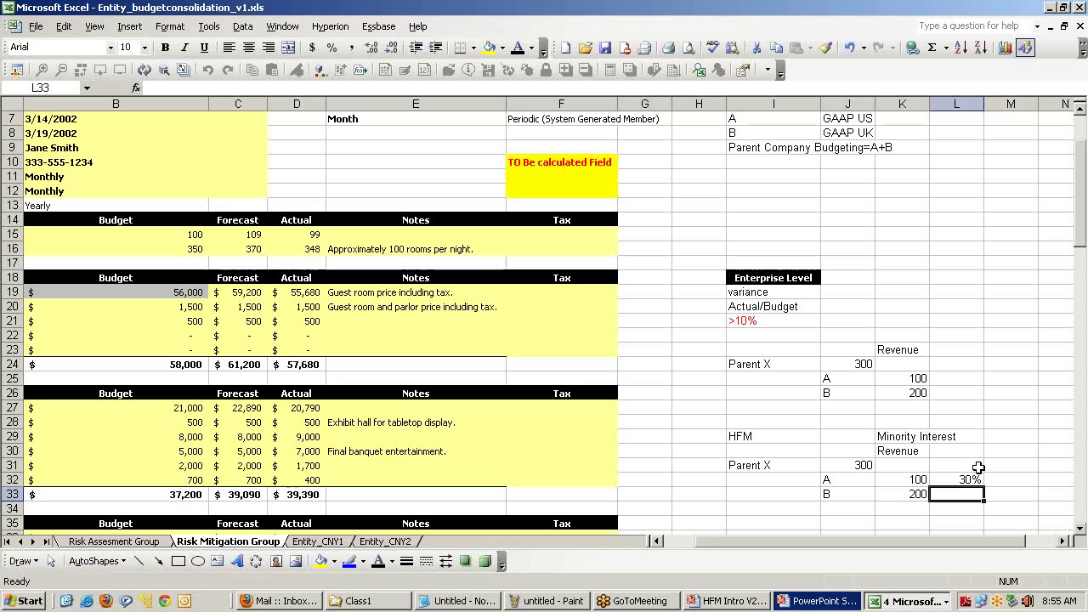
pyautogui.write('40%')
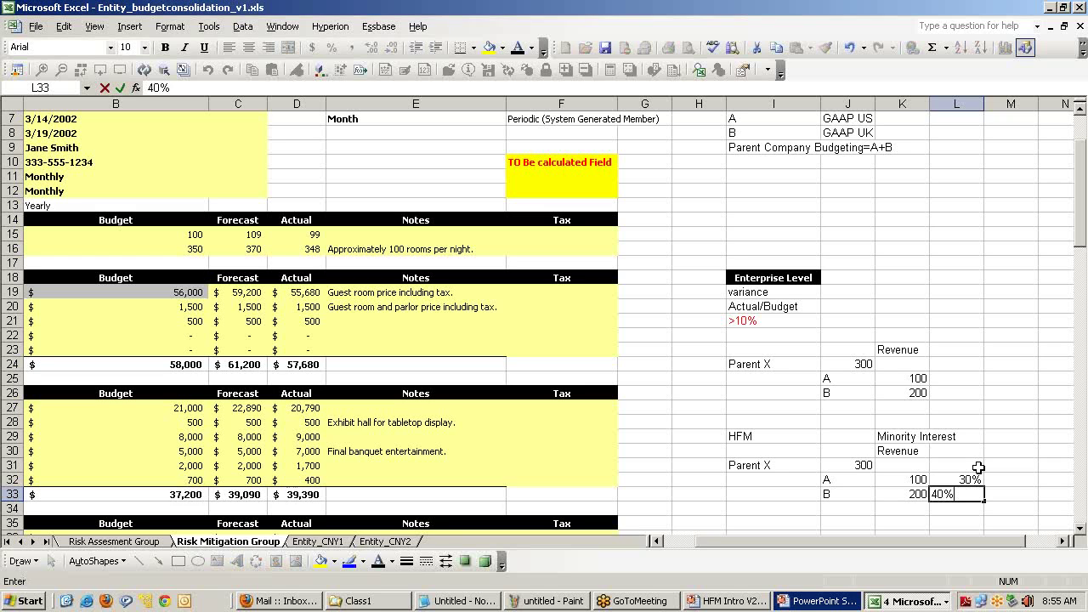
pyautogui.press('Return')
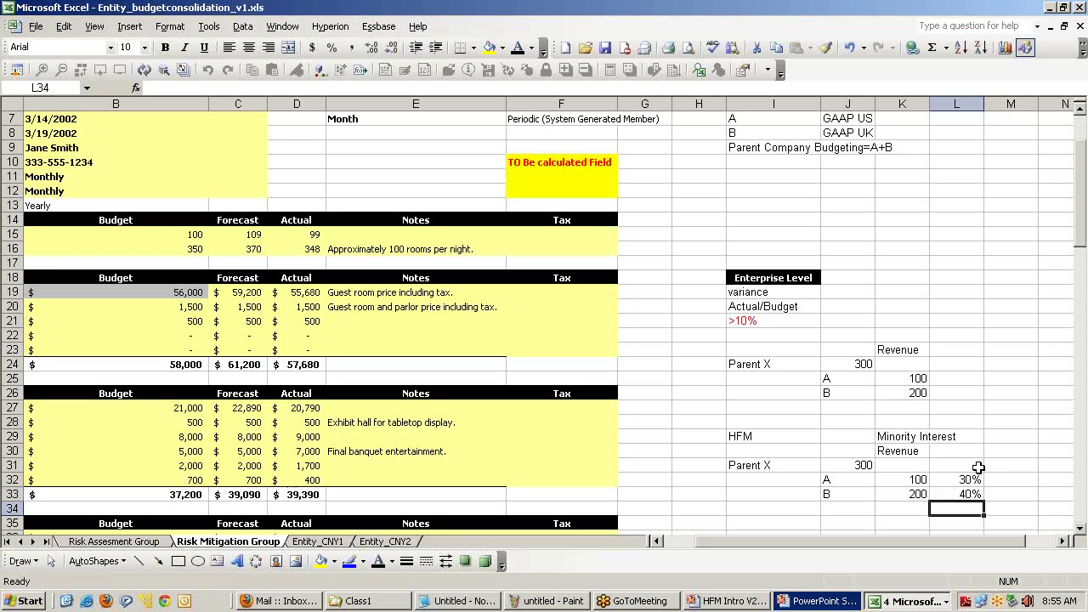
# Set the HFM block's Parent X total in cell J31 to 140.
pyautogui.click(901, 481)
pyautogui.click(841, 481)
pyautogui.click(968, 481)
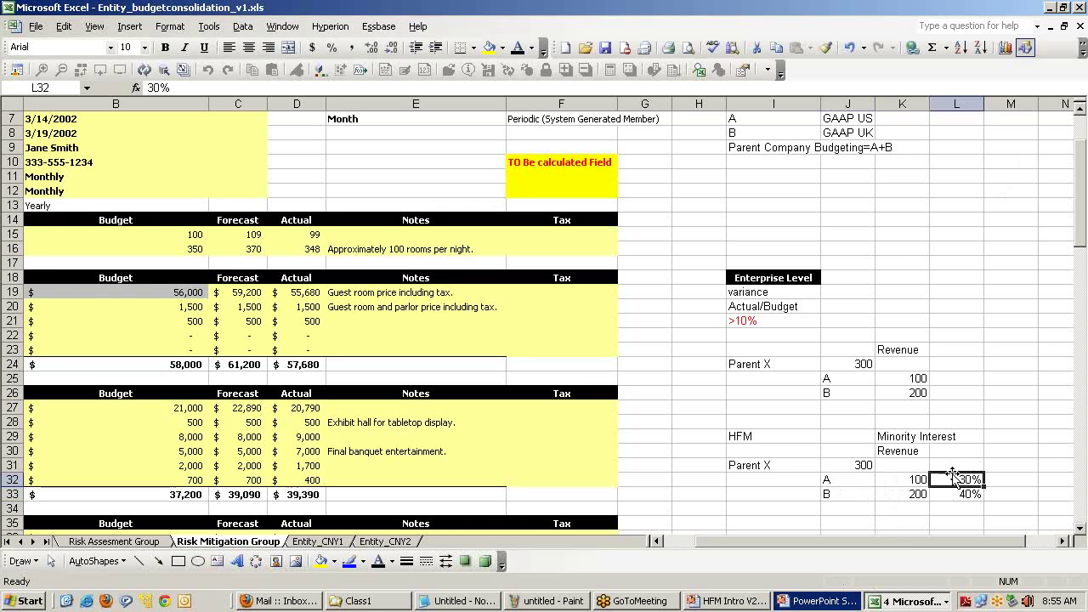
pyautogui.click(823, 466)
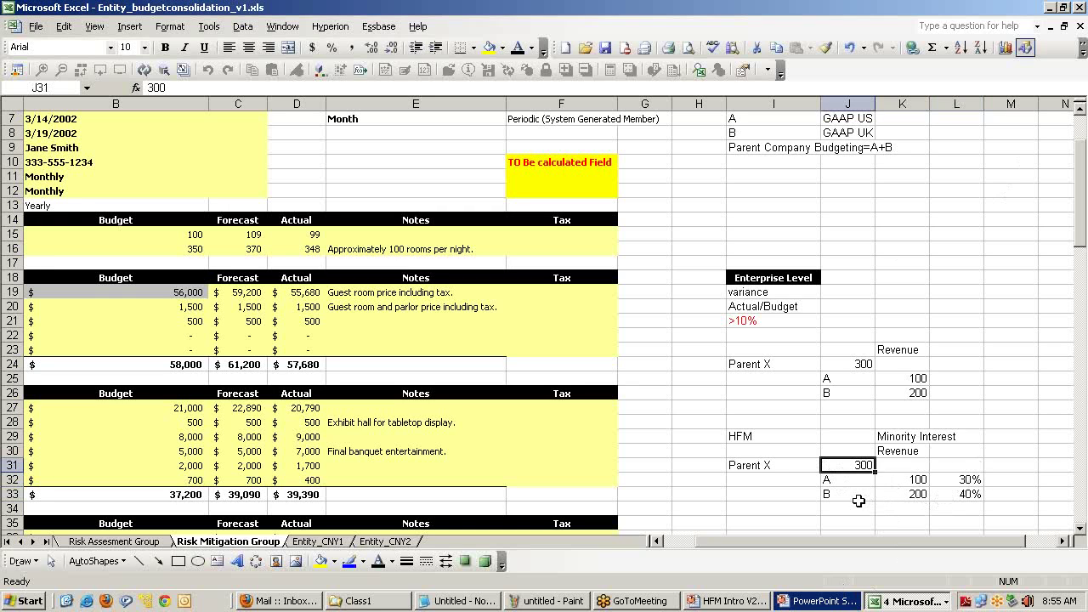
pyautogui.click(855, 492)
pyautogui.click(975, 492)
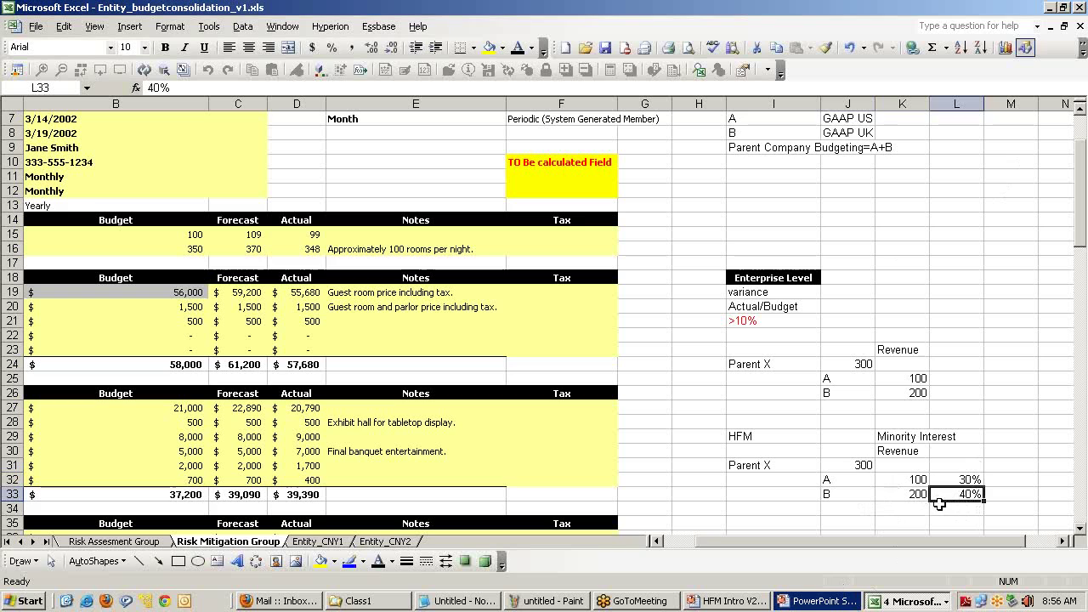
pyautogui.click(837, 466)
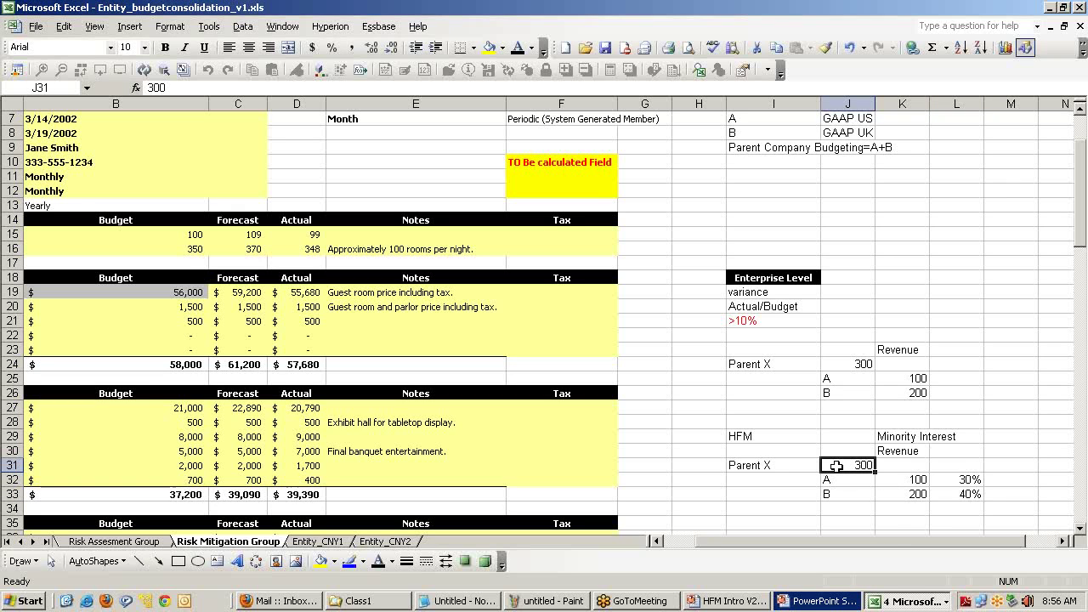
pyautogui.click(926, 481)
pyautogui.click(926, 494)
pyautogui.click(865, 466)
pyautogui.write('140')
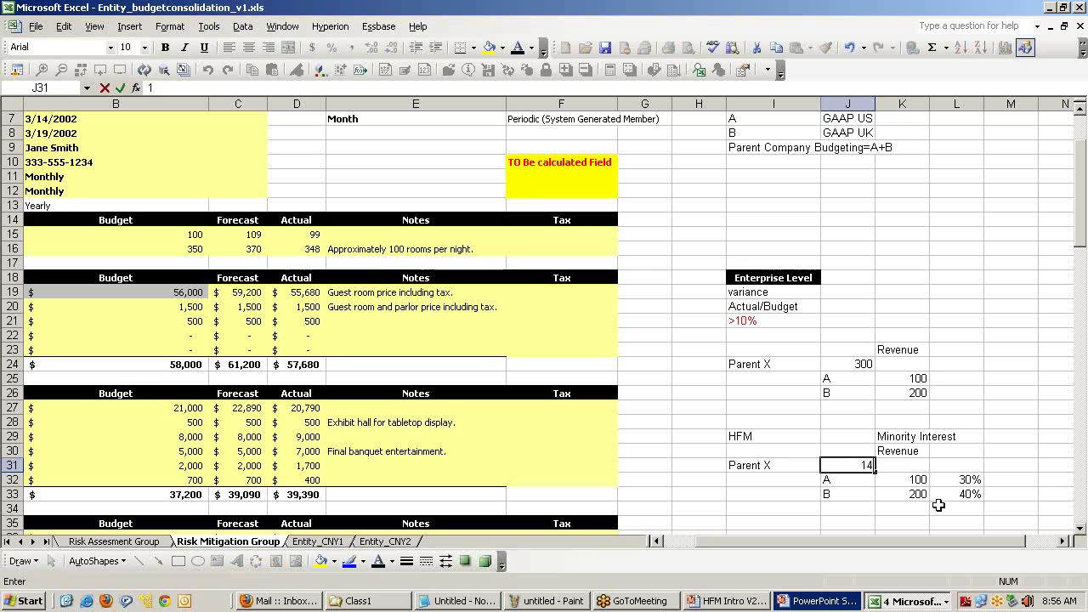
pyautogui.press('Return')
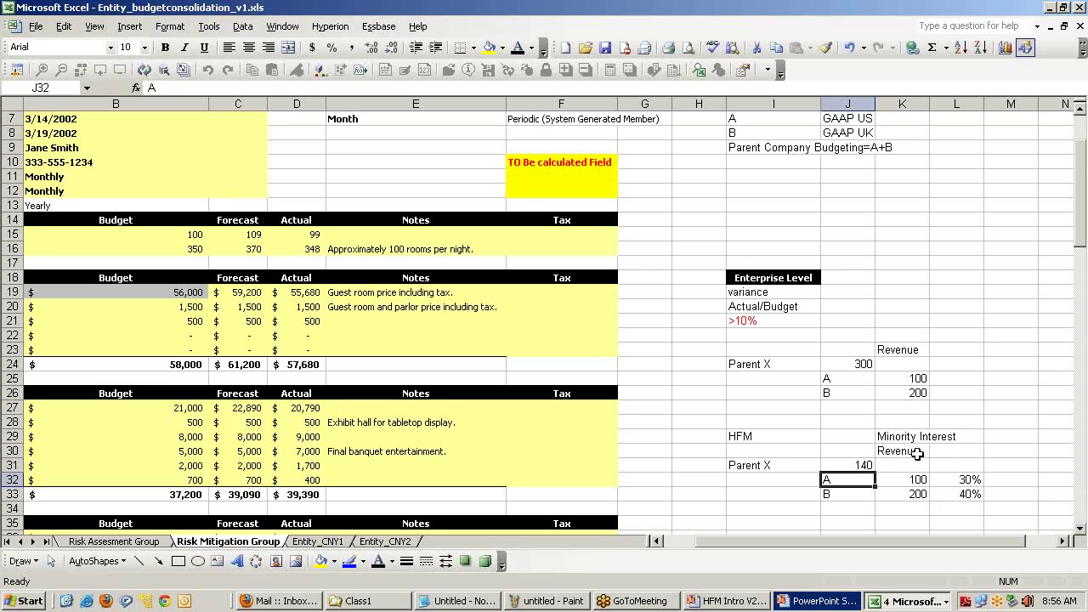
# Compare the original Parent X revenue block with the HFM block and its minority interest percentages.
pyautogui.scroll(-2, 943, 458)
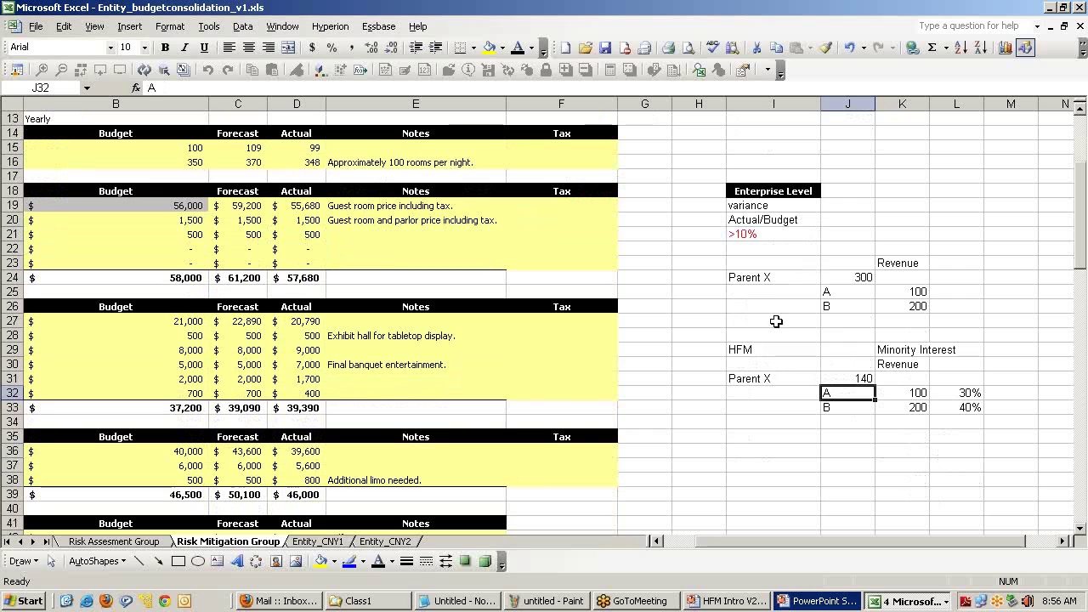
pyautogui.moveTo(762, 265); pyautogui.dragTo(916, 308)
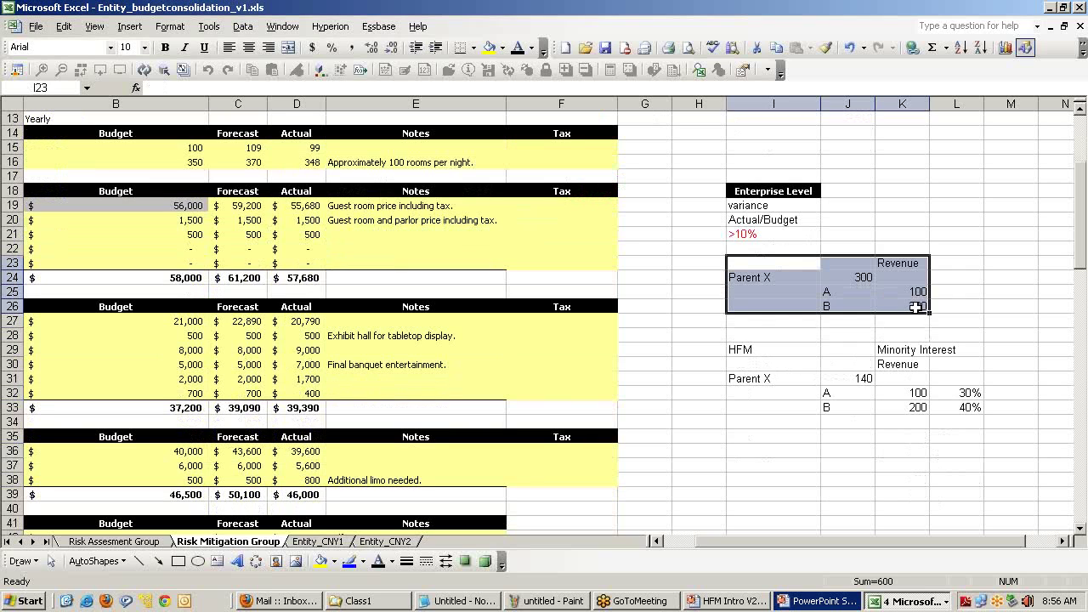
pyautogui.click(863, 412)
pyautogui.click(748, 381)
pyautogui.moveTo(747, 381); pyautogui.dragTo(949, 417)
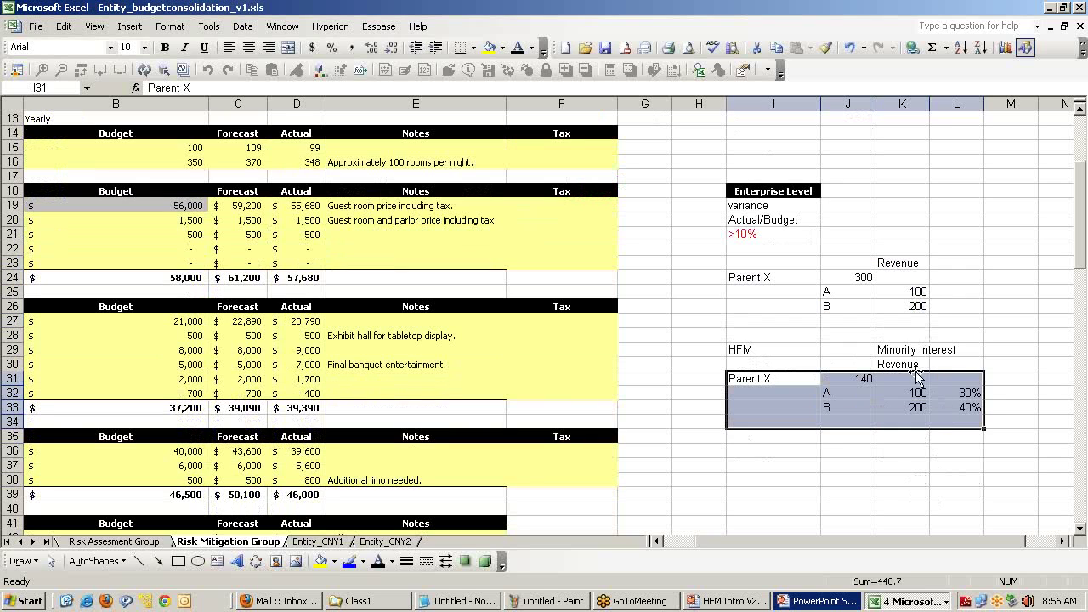
pyautogui.click(907, 349)
pyautogui.click(781, 437)
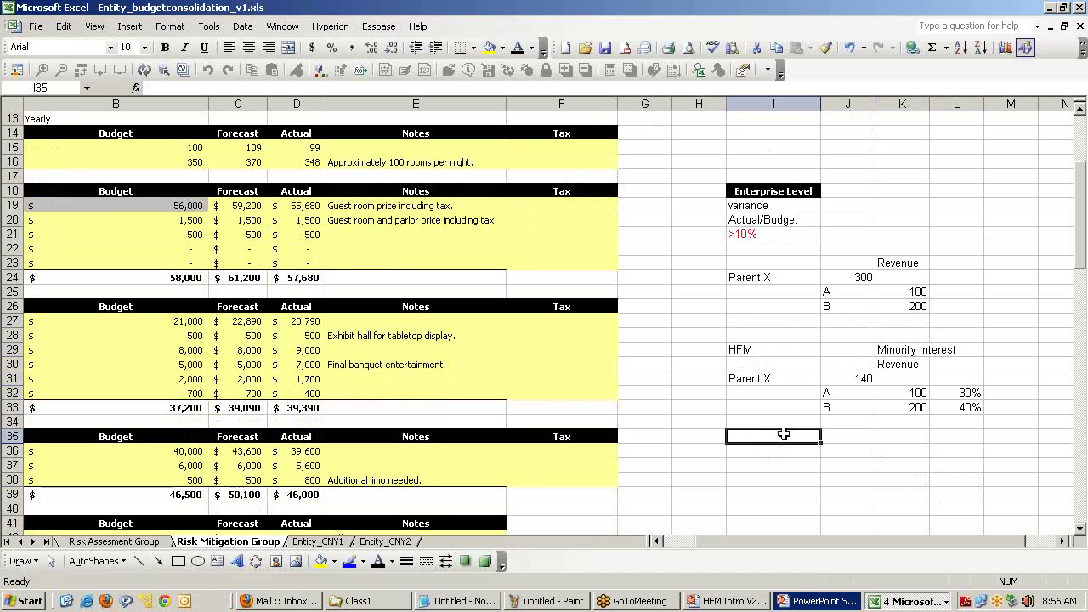
# Set the Misc. Accommodation budget in cell B21 to 700.
pyautogui.moveTo(853, 549); pyautogui.dragTo(809, 545)
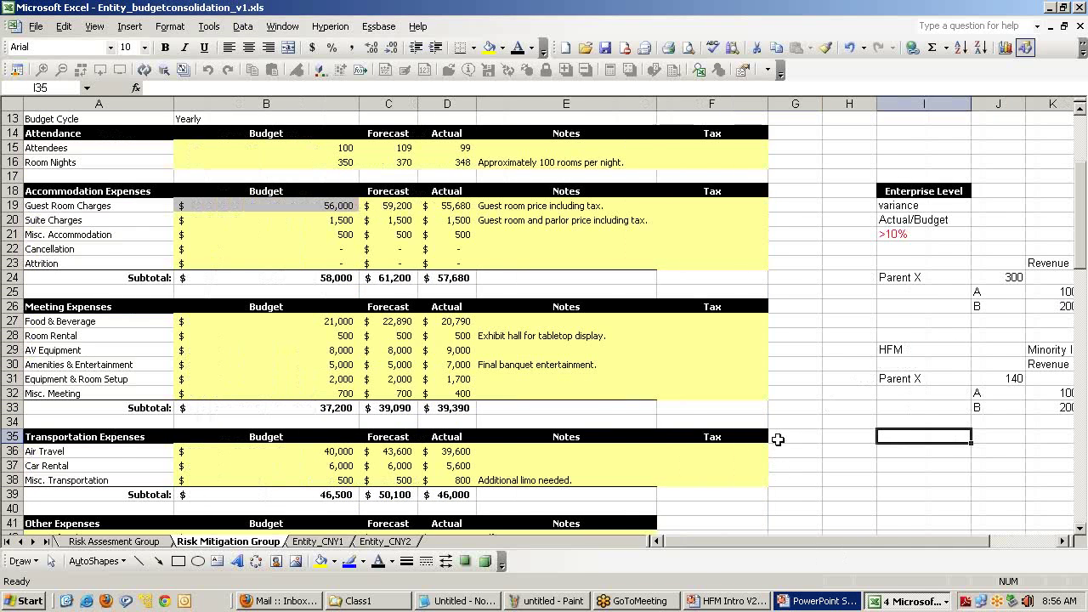
pyautogui.scroll(4, 704, 385)
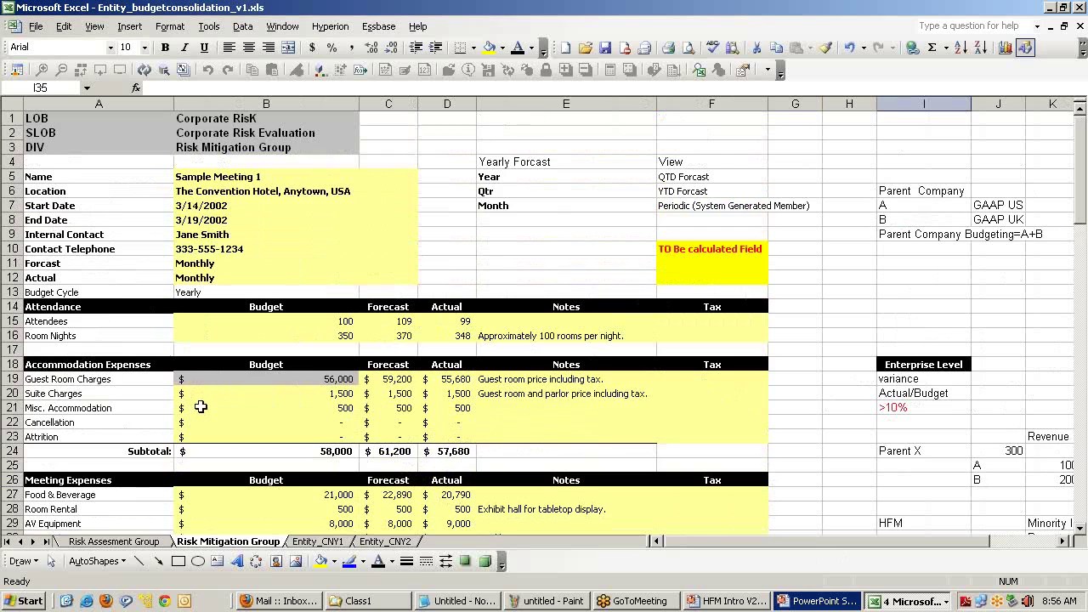
pyautogui.scroll(-1, 201, 406)
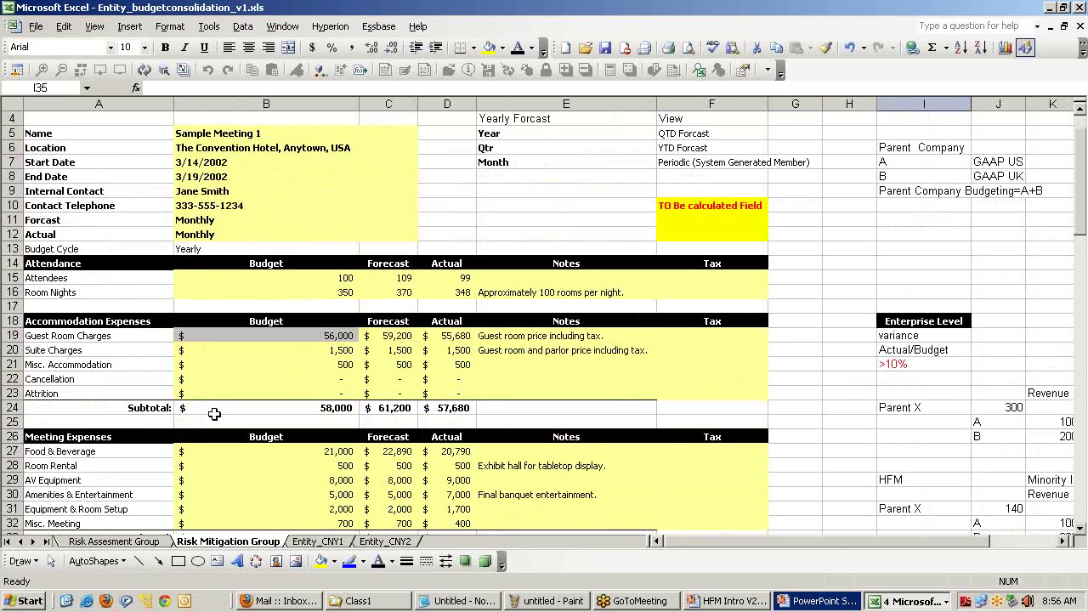
pyautogui.click(327, 366)
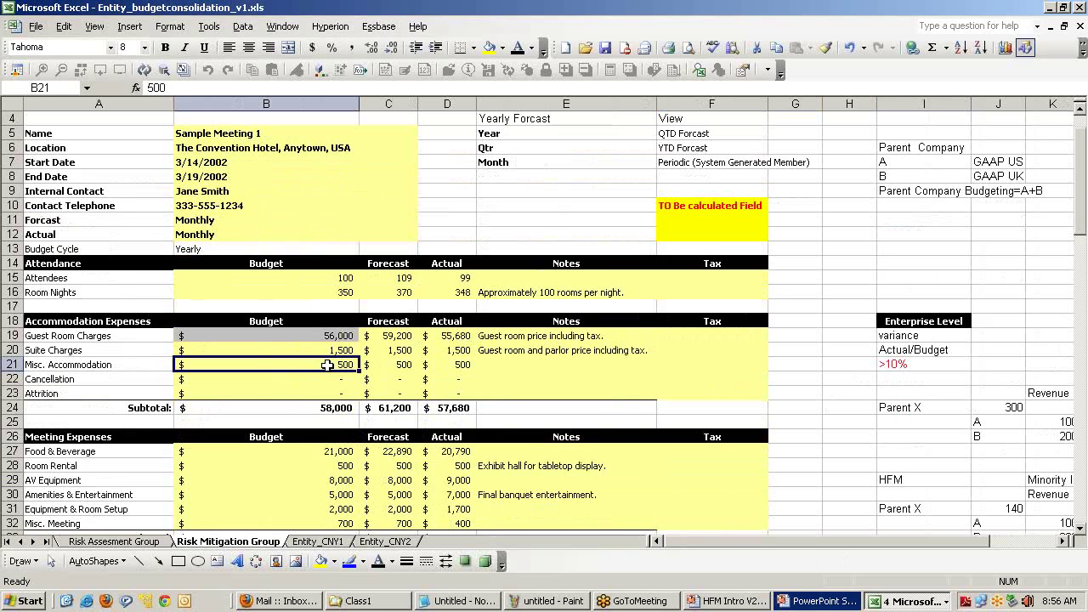
pyautogui.press('Delete')
pyautogui.write('700')
pyautogui.press('Return')
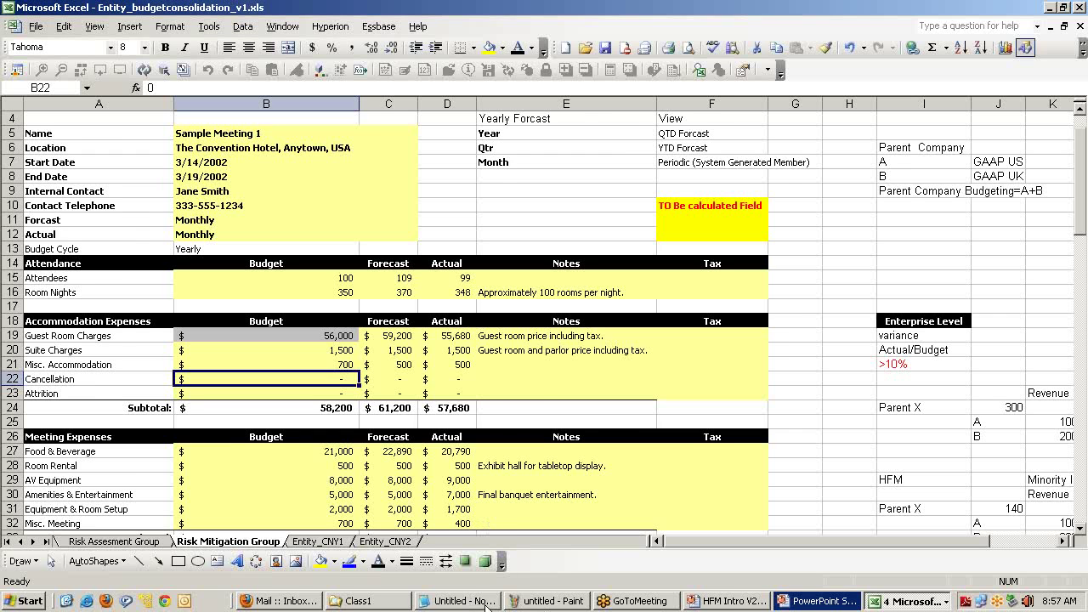
# Switch to the Notepad notes and add the line "Salary Expense = 1000" below the Missing Class Policies section, leaving blank lines between.
pyautogui.click(476, 603)
pyautogui.click(306, 503)
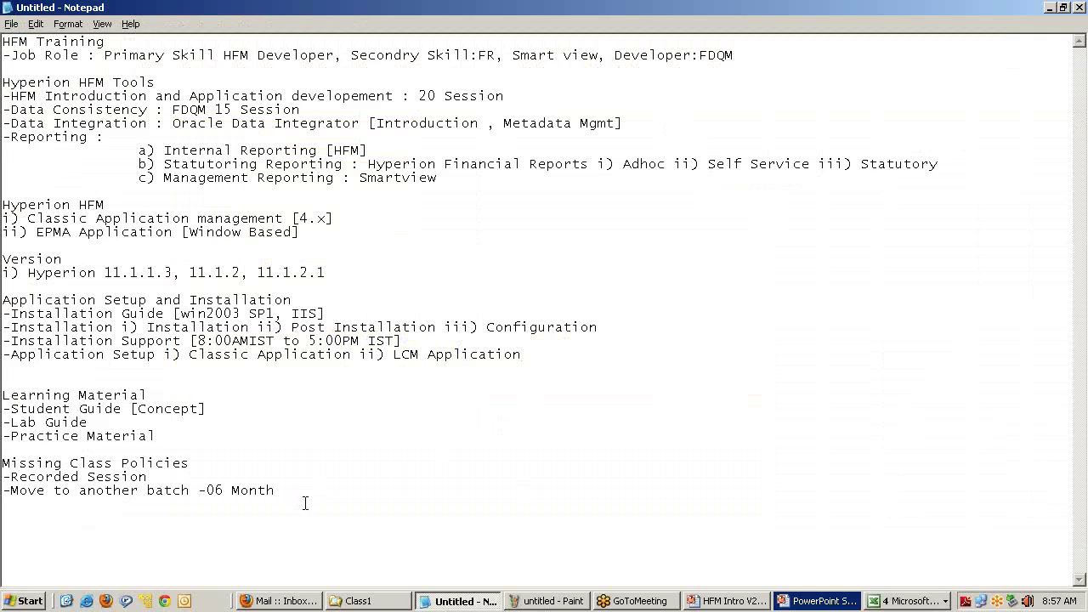
pyautogui.press('Return')
pyautogui.press('Return')
pyautogui.press('Return')
pyautogui.write('Salary Expense')
pyautogui.press('Return')
pyautogui.write('= 1000 ')
# Add the line "Incorrect Entry = 10000" below the salary expense line.
pyautogui.write('Inco')
pyautogui.write('rrect En')
pyautogui.write('try')
pyautogui.write(' = 10000')
pyautogui.moveTo(189, 545); pyautogui.dragTo(174, 545)
pyautogui.click(205, 554)
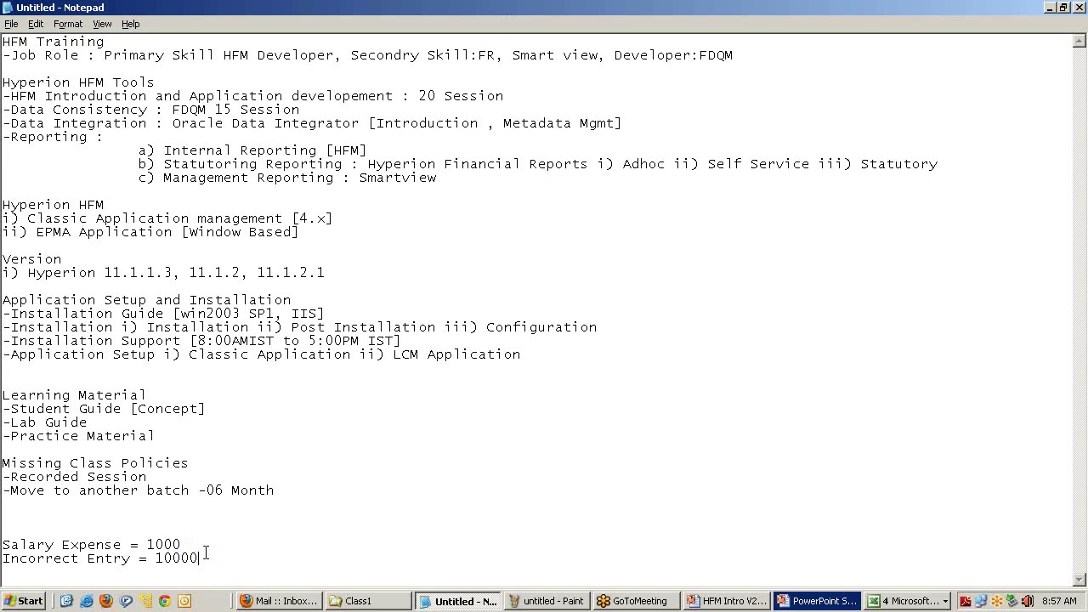
pyautogui.press('BackSpace')
pyautogui.hotkey('ctrl', 'z')
# Add the line "Adjustment using Journal = -9000" below the incorrect entry line.
pyautogui.click(4, 572)
pyautogui.press('Return')
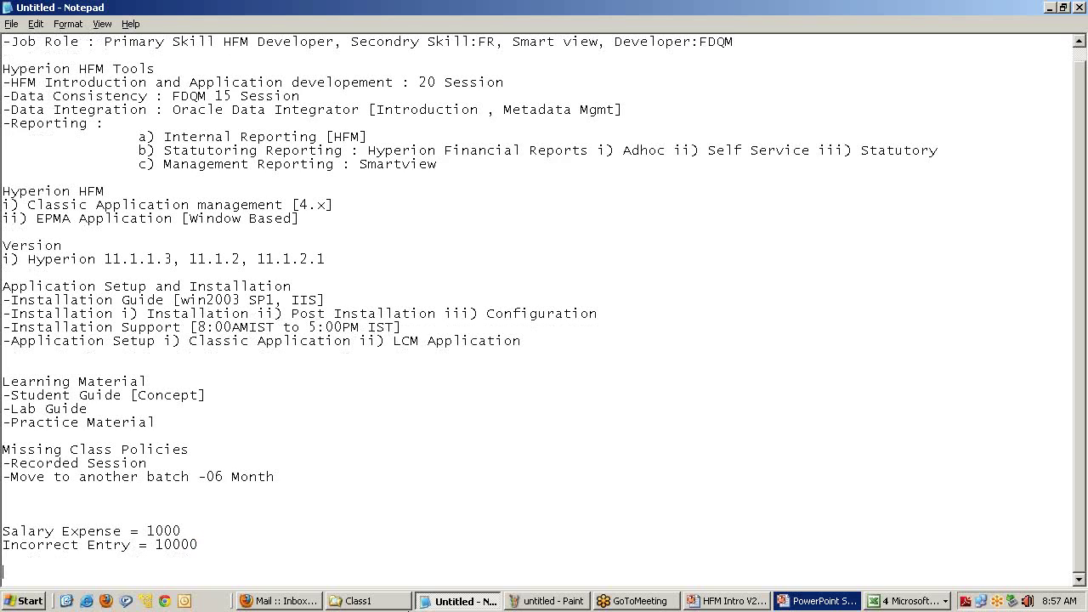
pyautogui.write('Adjustment using Journal')
pyautogui.moveTo(199, 545); pyautogui.dragTo(146, 530)
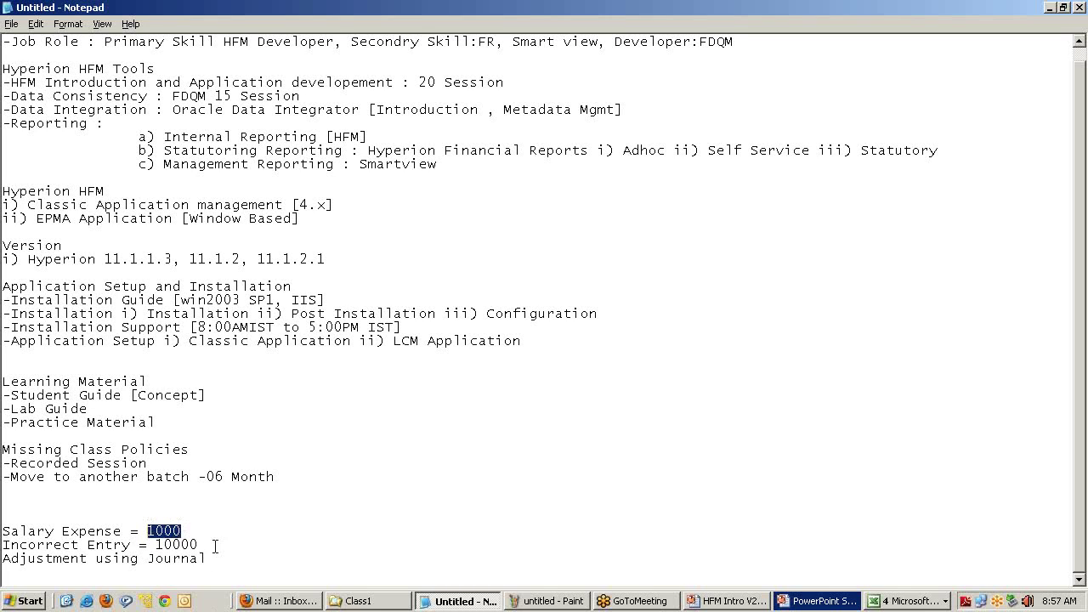
pyautogui.moveTo(208, 545); pyautogui.dragTo(159, 544)
pyautogui.click(238, 559)
pyautogui.write('= -9000')
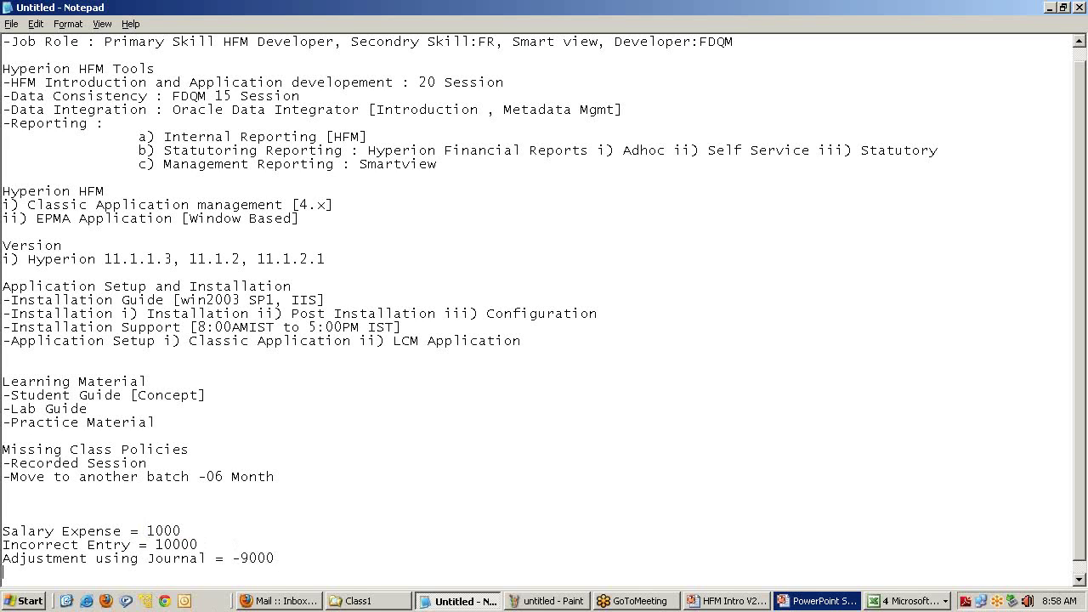
# Start a subtraction below the journal adjustment line, with 10000 on one line and a minus sign on the next.
pyautogui.press('Return')
pyautogui.press('Return')
pyautogui.write('1000')
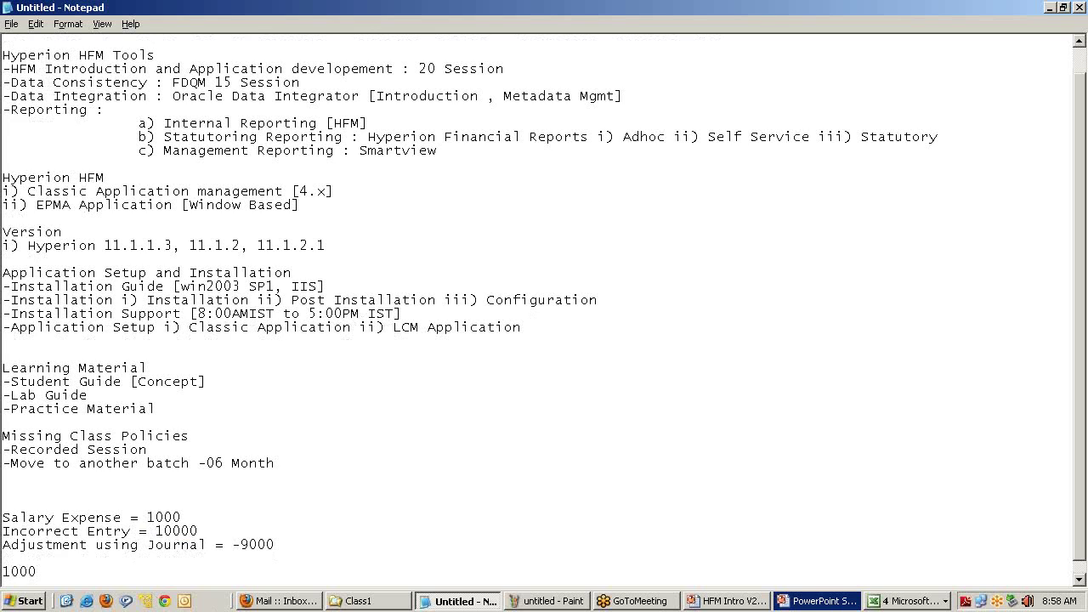
pyautogui.write('0')
pyautogui.press('Return')
pyautogui.write('-')
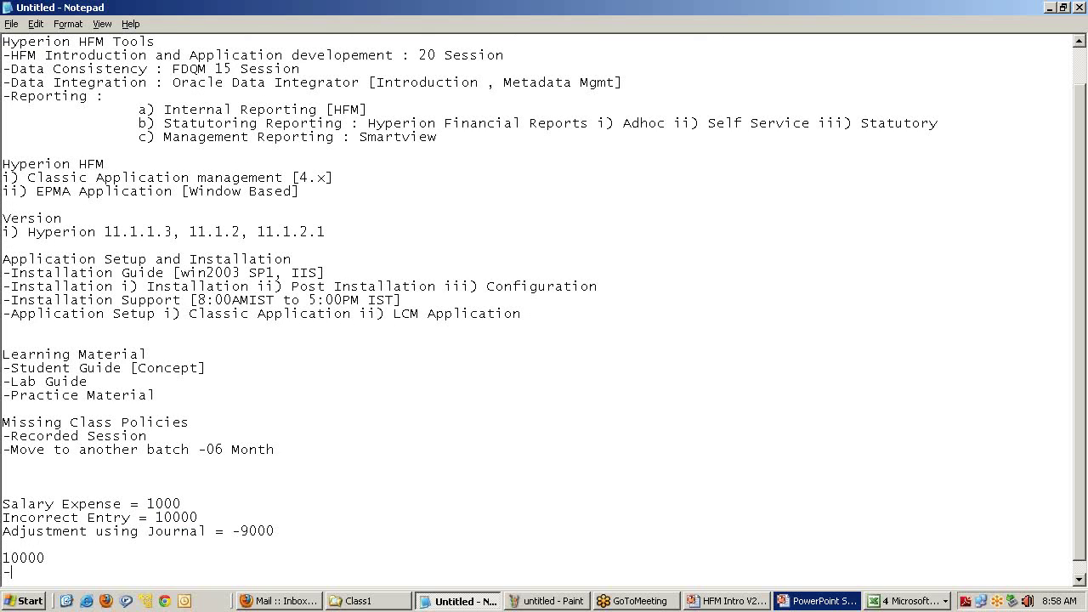